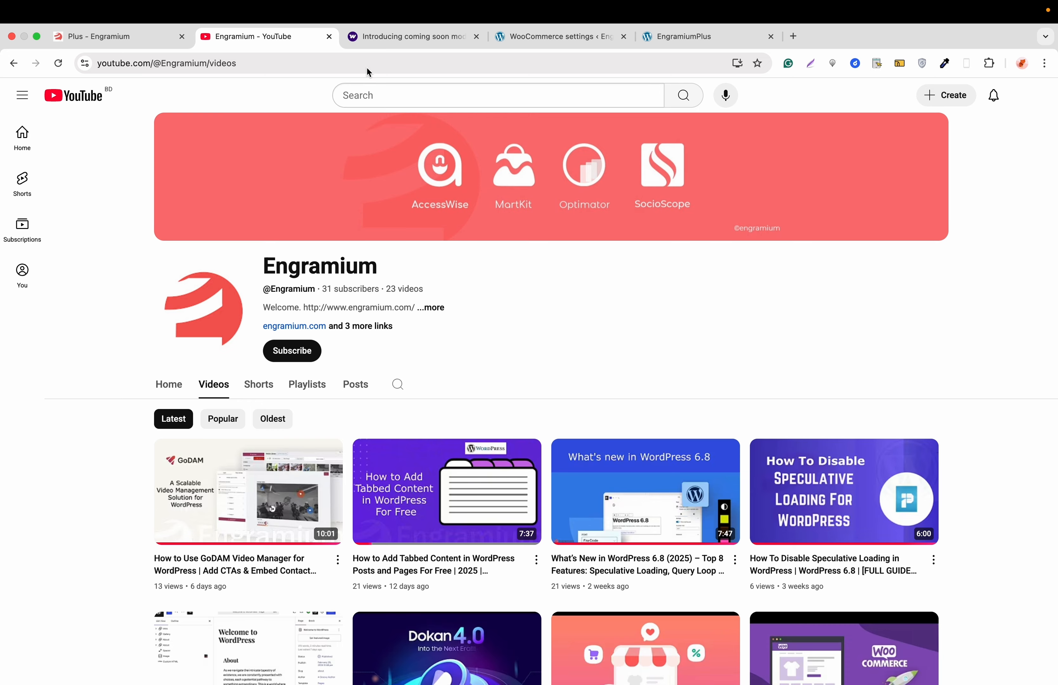
Read the WooCommerce Developer Blog article on coming soon mode, from its introduction through the launch setup task and extensibility sections.
{"action": "left_click", "coordinate": [384, 37]}
{"action": "scroll", "coordinate": [394, 214], "scroll_direction": "up", "scroll_amount": 10}
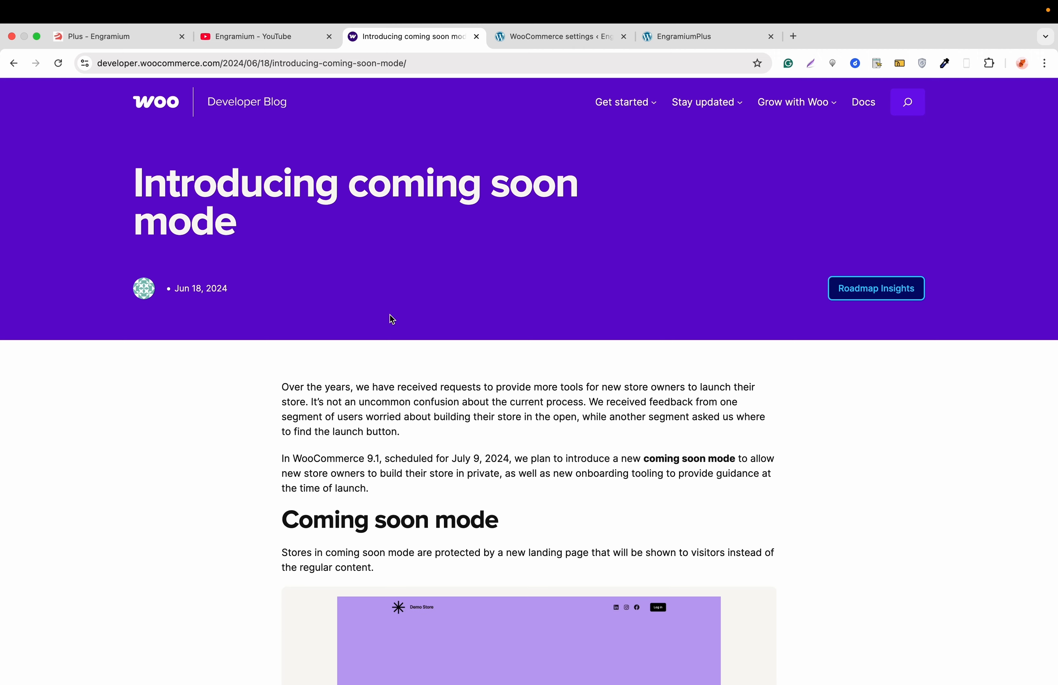
{"action": "scroll", "coordinate": [390, 315], "scroll_direction": "down", "scroll_amount": 3}
{"action": "scroll", "coordinate": [392, 319], "scroll_direction": "down", "scroll_amount": 9}
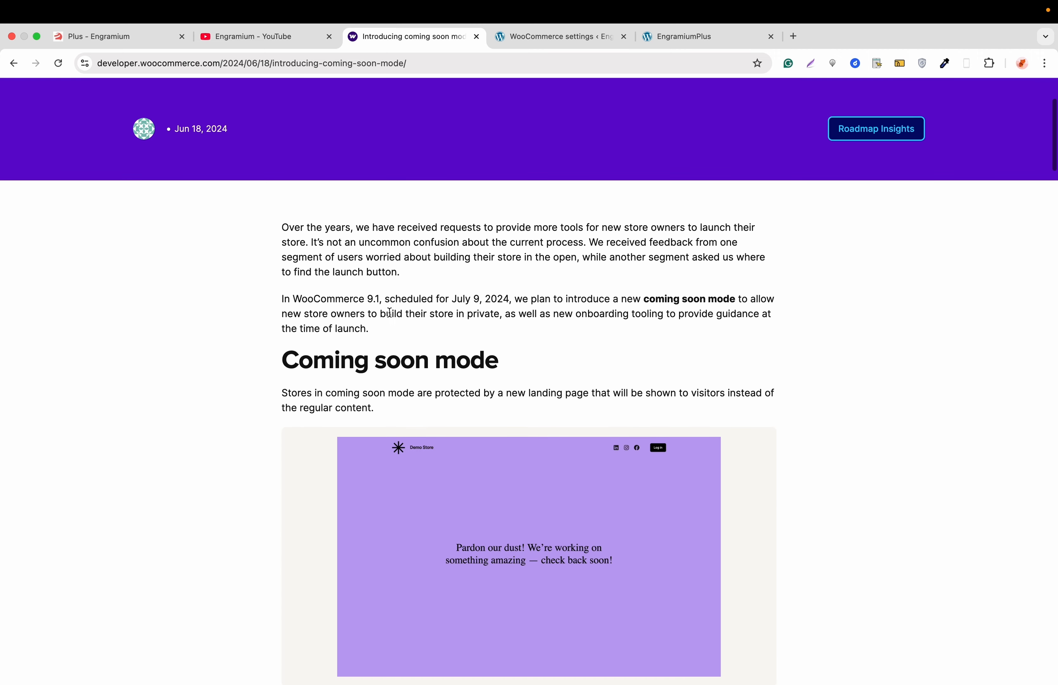
{"action": "scroll", "coordinate": [391, 317], "scroll_direction": "down", "scroll_amount": 1}
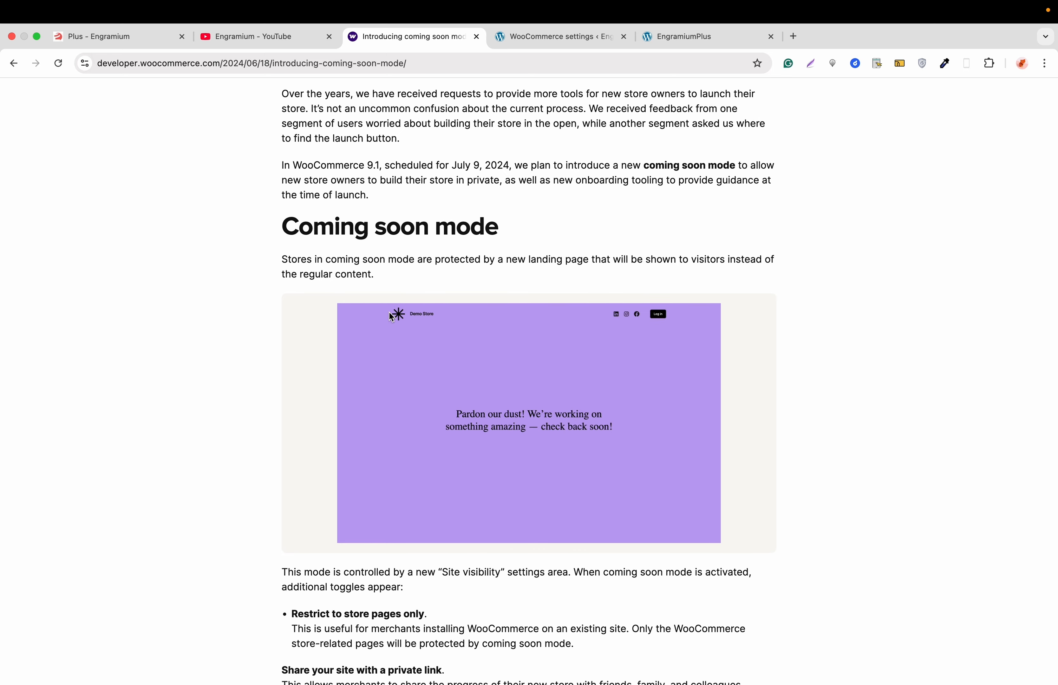
{"action": "scroll", "coordinate": [392, 317], "scroll_direction": "down", "scroll_amount": 8}
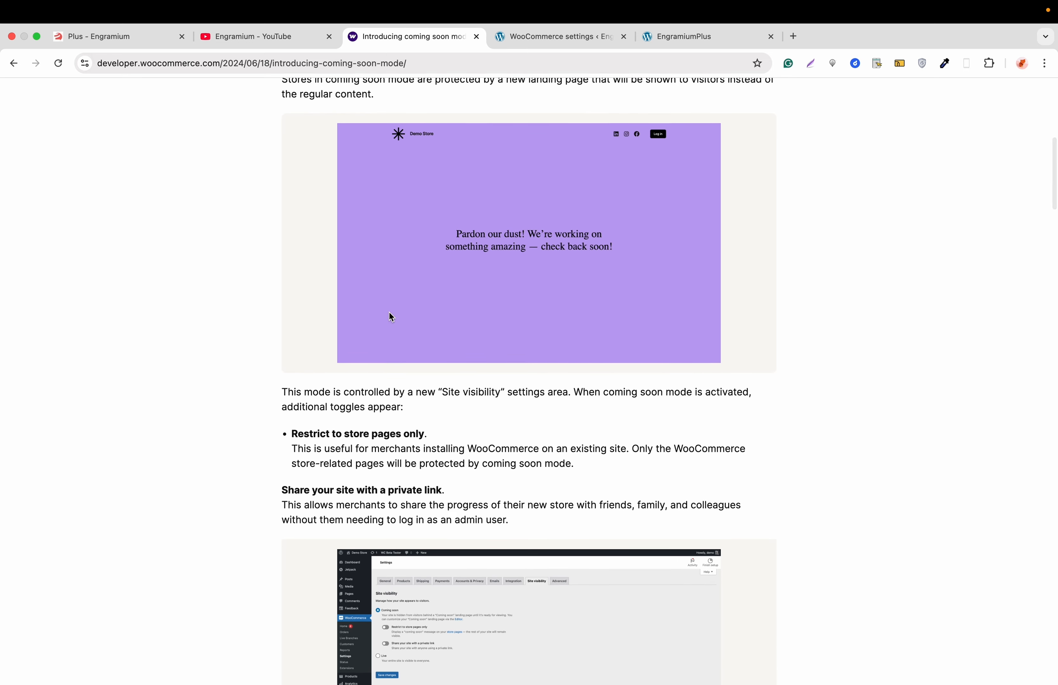
{"action": "scroll", "coordinate": [392, 317], "scroll_direction": "down", "scroll_amount": 8}
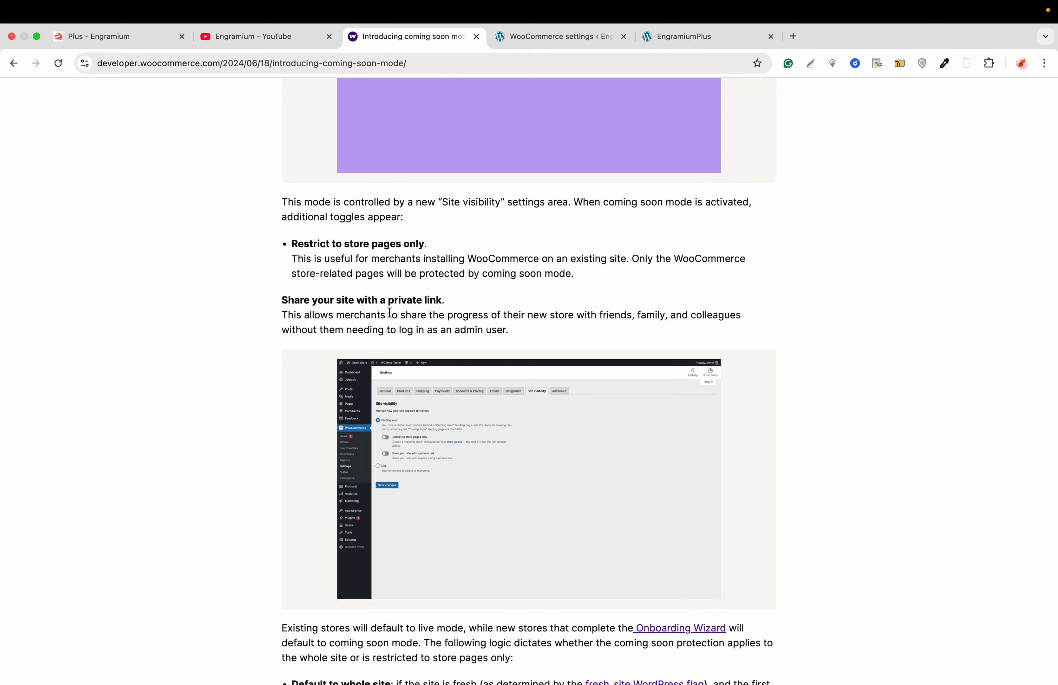
{"action": "scroll", "coordinate": [390, 313], "scroll_direction": "down", "scroll_amount": 8}
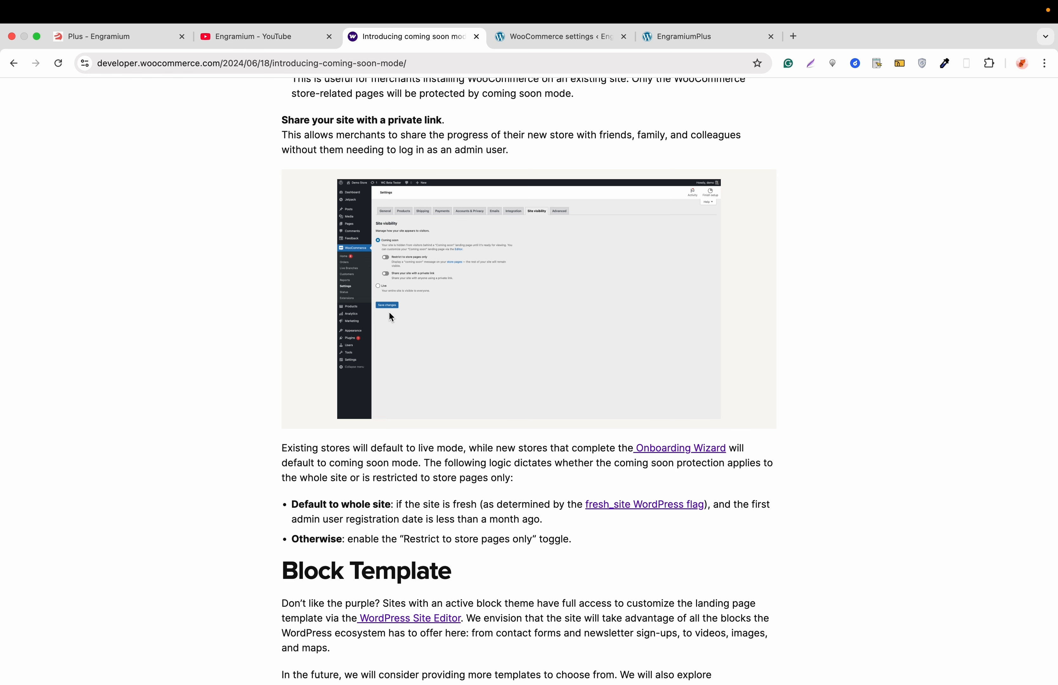
{"action": "scroll", "coordinate": [389, 312], "scroll_direction": "down", "scroll_amount": 5}
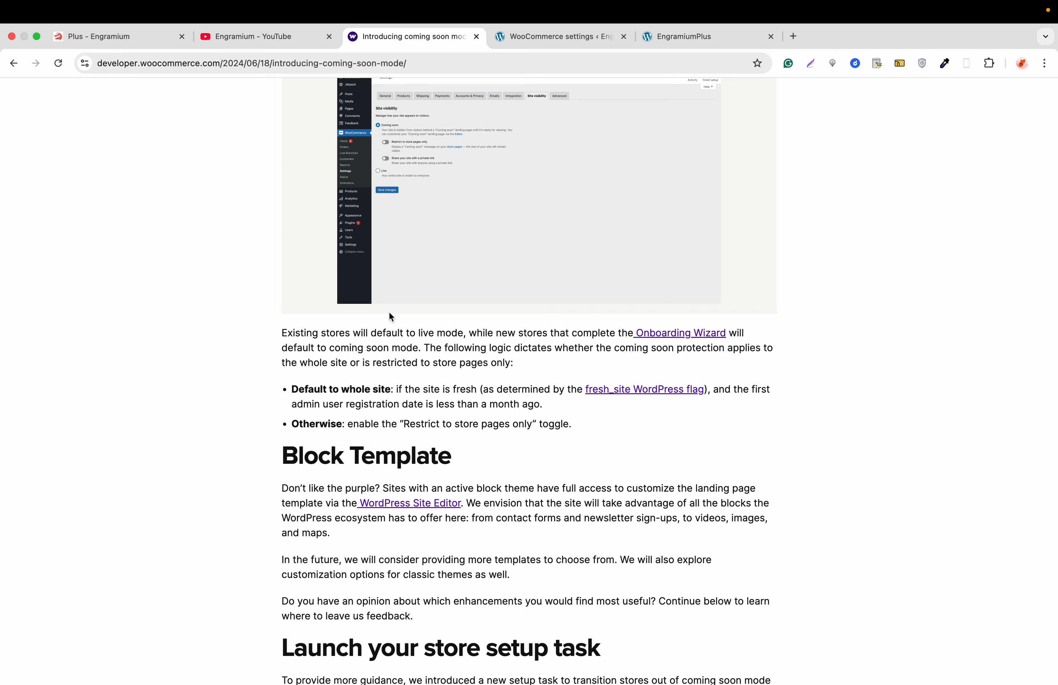
{"action": "scroll", "coordinate": [390, 313], "scroll_direction": "down", "scroll_amount": 9}
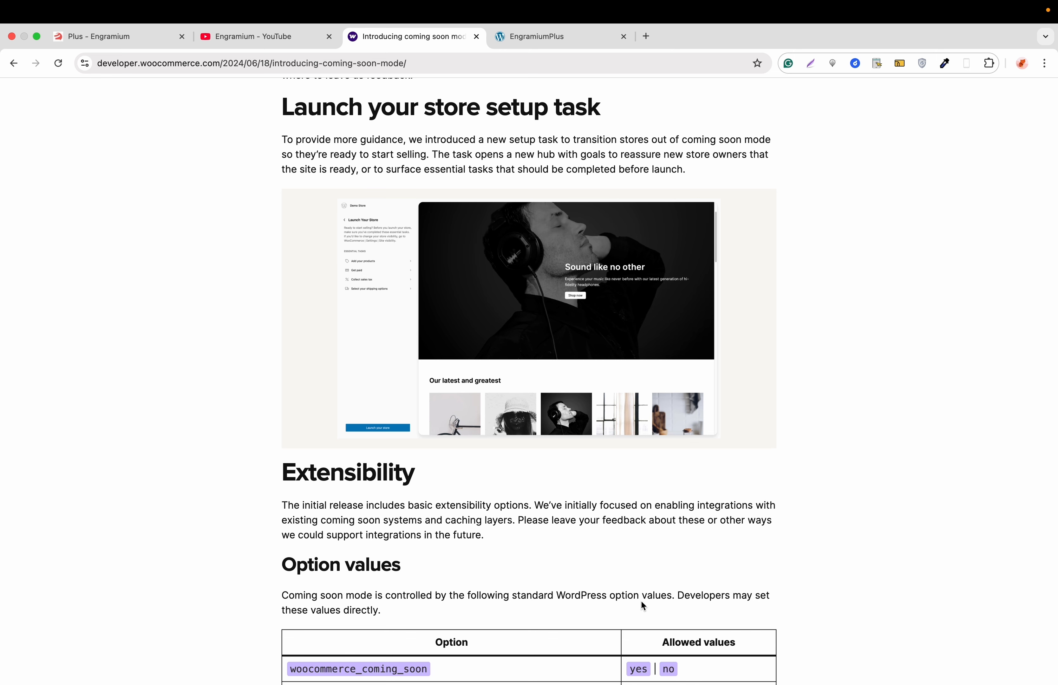
{"action": "scroll", "coordinate": [642, 603], "scroll_direction": "up", "scroll_amount": 1}
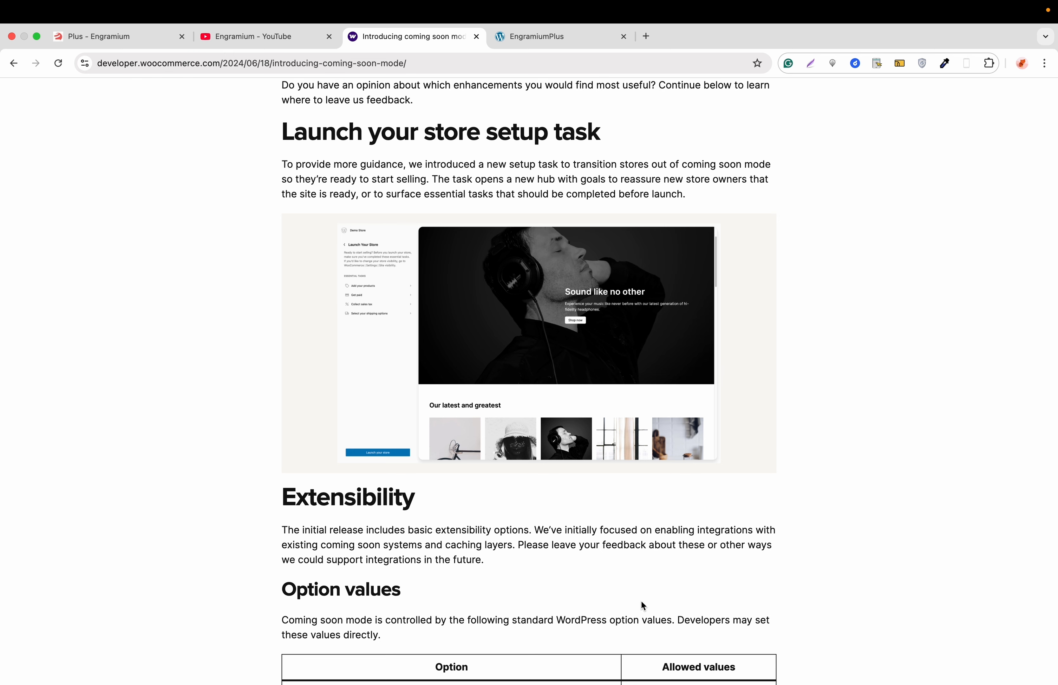
{"action": "scroll", "coordinate": [642, 604], "scroll_direction": "up", "scroll_amount": 2}
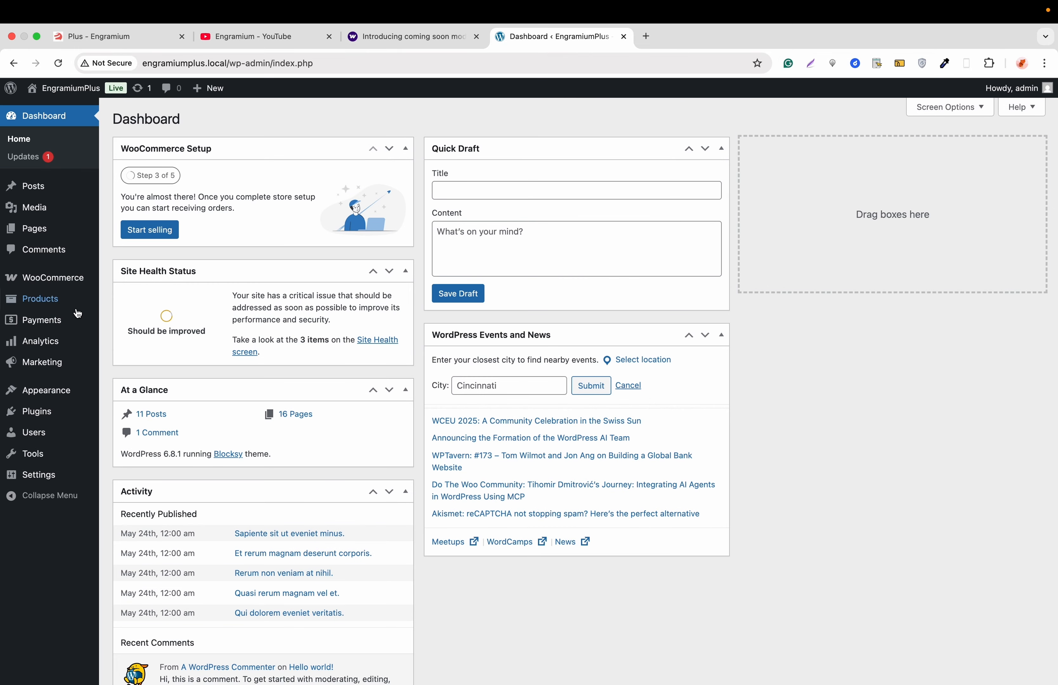
Check the installed plugins for WooCommerce, and open the Site visibility section of the WooCommerce settings.
{"action": "mouse_move", "coordinate": [45, 410]}
{"action": "left_click", "coordinate": [119, 411]}
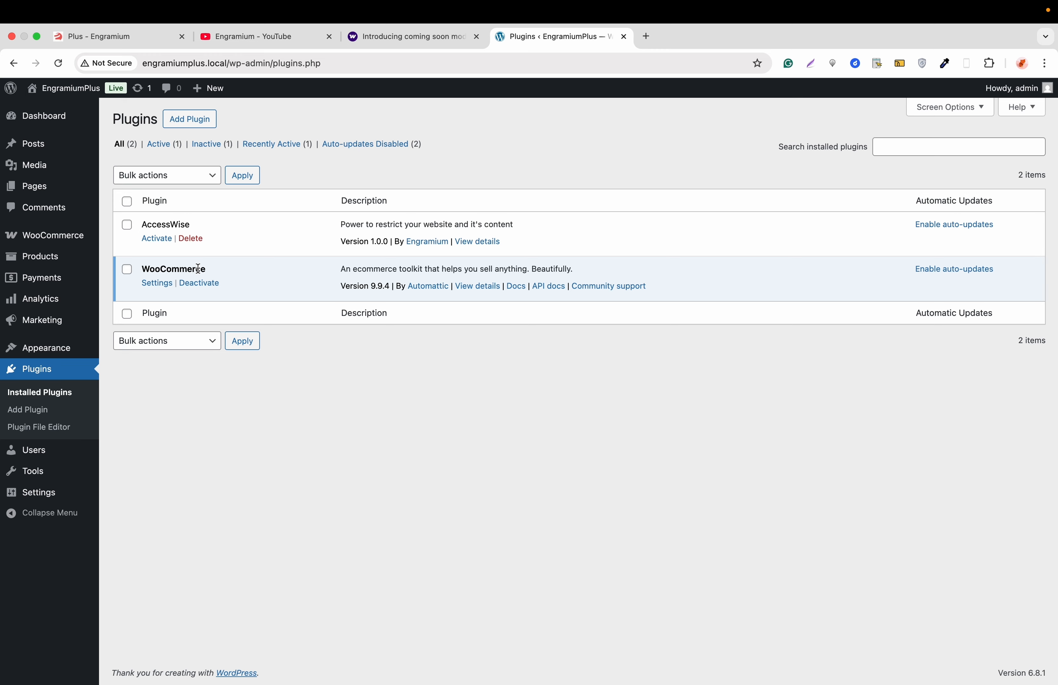
{"action": "mouse_move", "coordinate": [75, 241]}
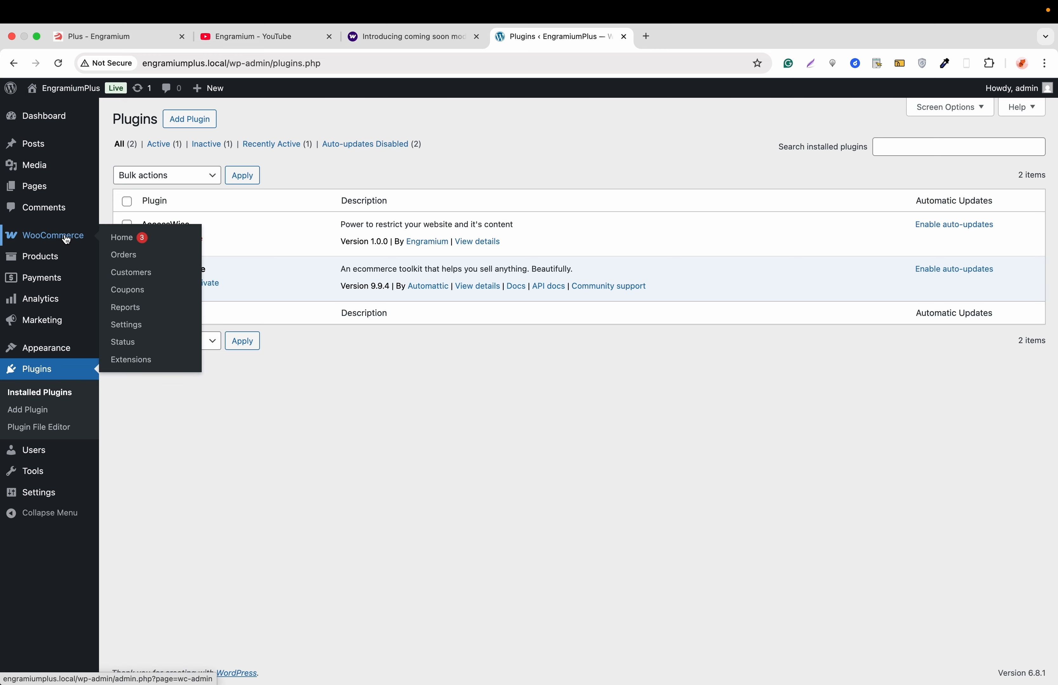
{"action": "left_click", "coordinate": [128, 324]}
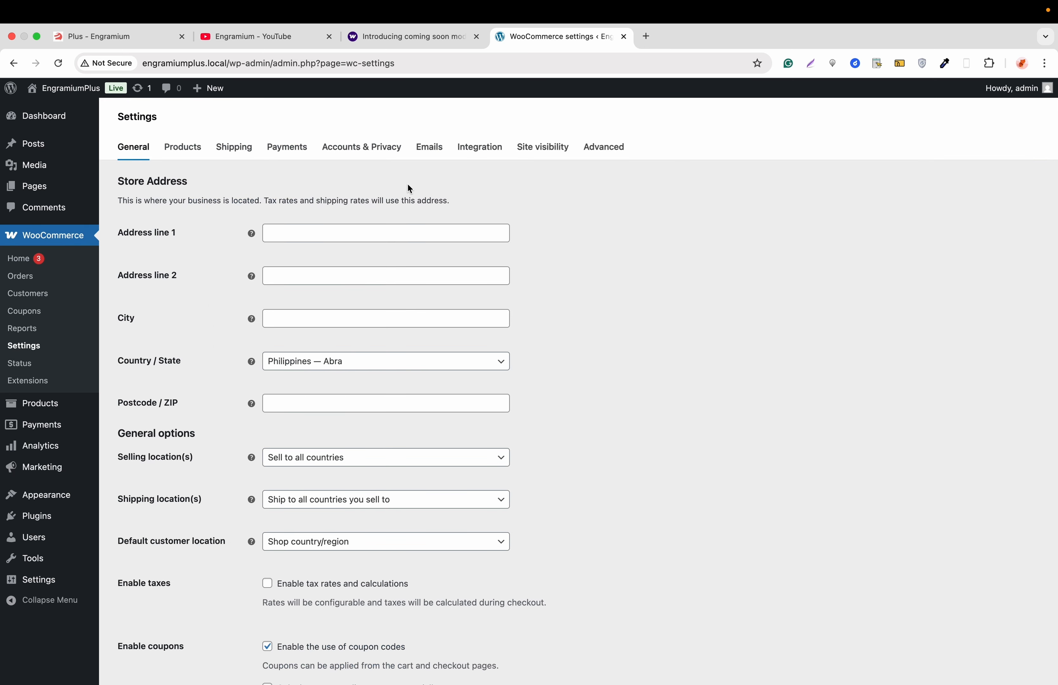
{"action": "left_click", "coordinate": [542, 157]}
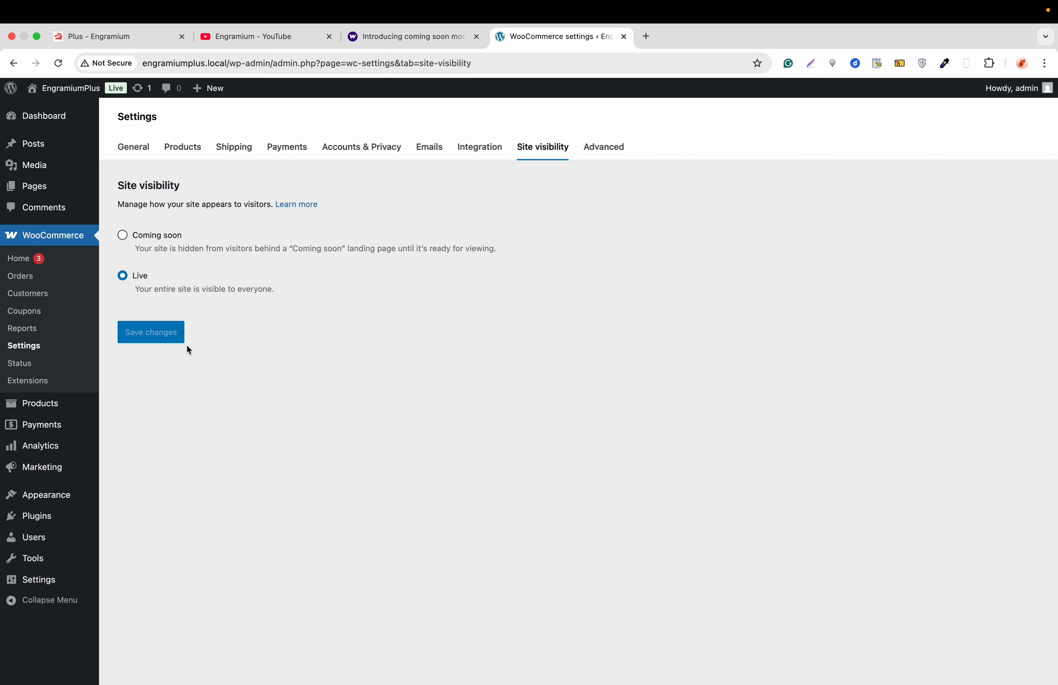
Set the site visibility to Coming soon, save the change and confirm the switch from live mode.
{"action": "left_click", "coordinate": [126, 237]}
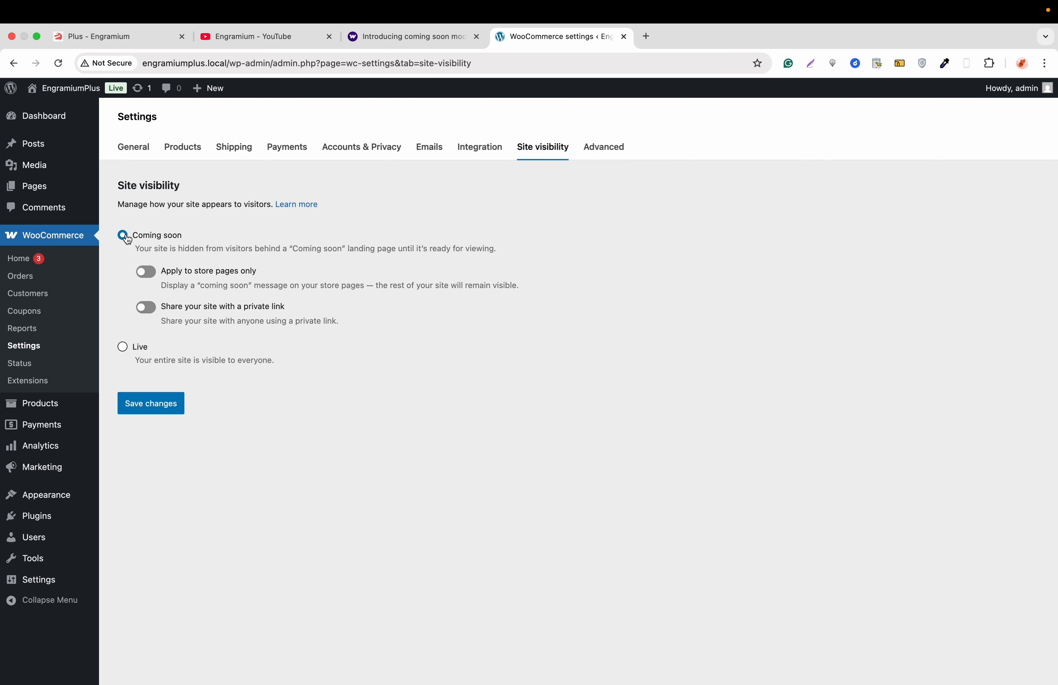
{"action": "left_click", "coordinate": [173, 404]}
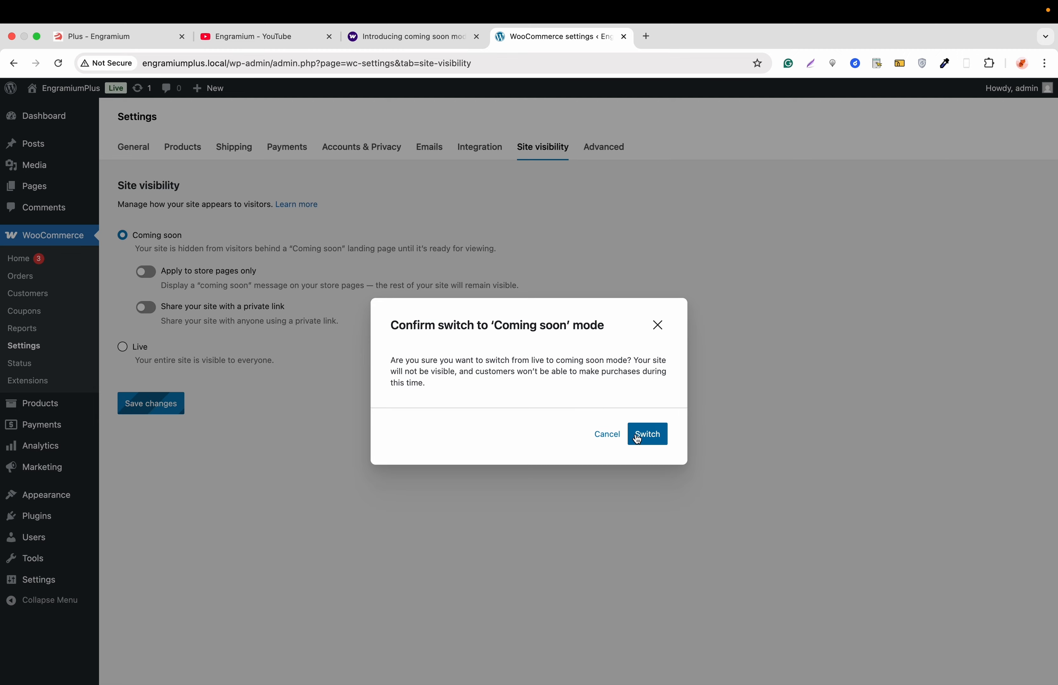
{"action": "left_click", "coordinate": [647, 434]}
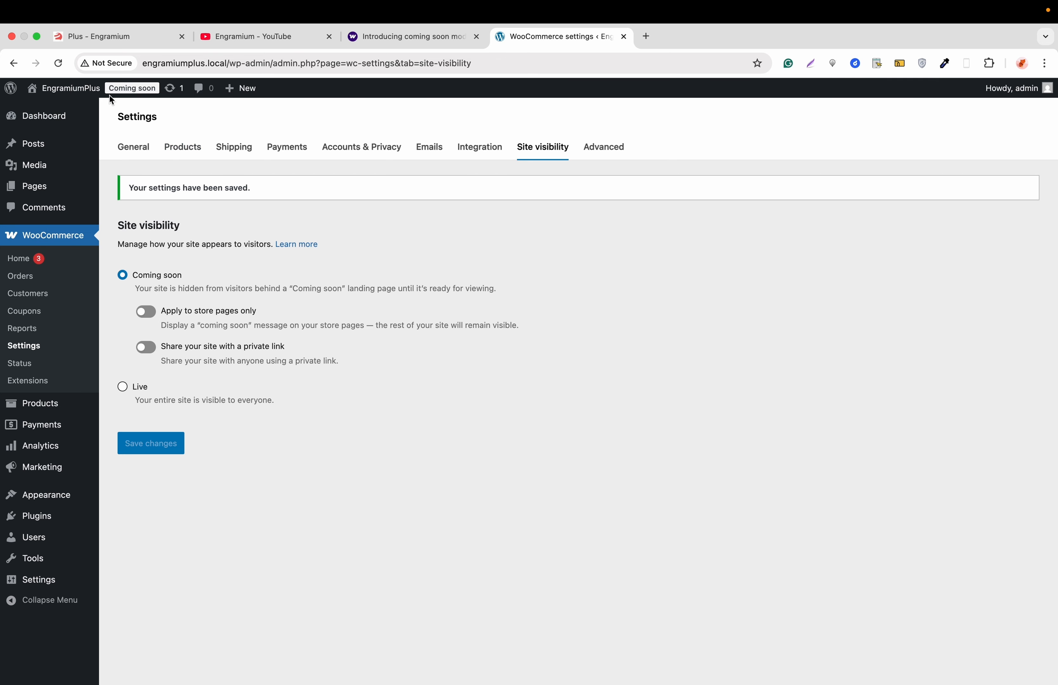
Open the EngramiumPlus site's front end in a separate tab to view it as the logged-in administrator.
{"action": "mouse_move", "coordinate": [71, 89]}
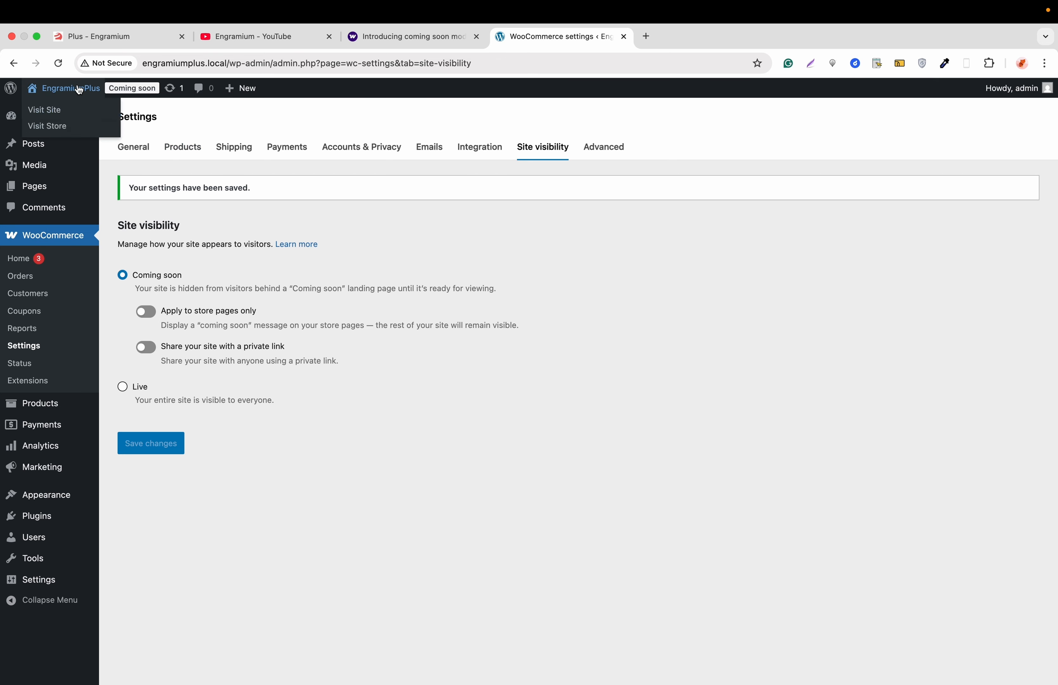
{"action": "right_click", "coordinate": [48, 109]}
{"action": "left_click", "coordinate": [71, 113]}
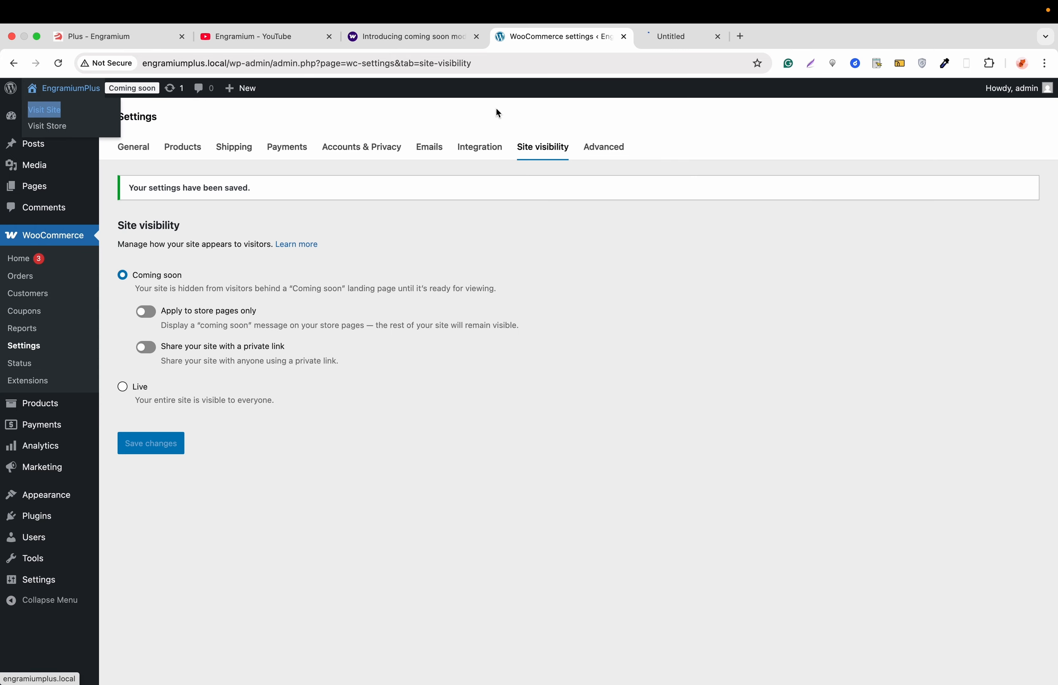
{"action": "left_click", "coordinate": [699, 41]}
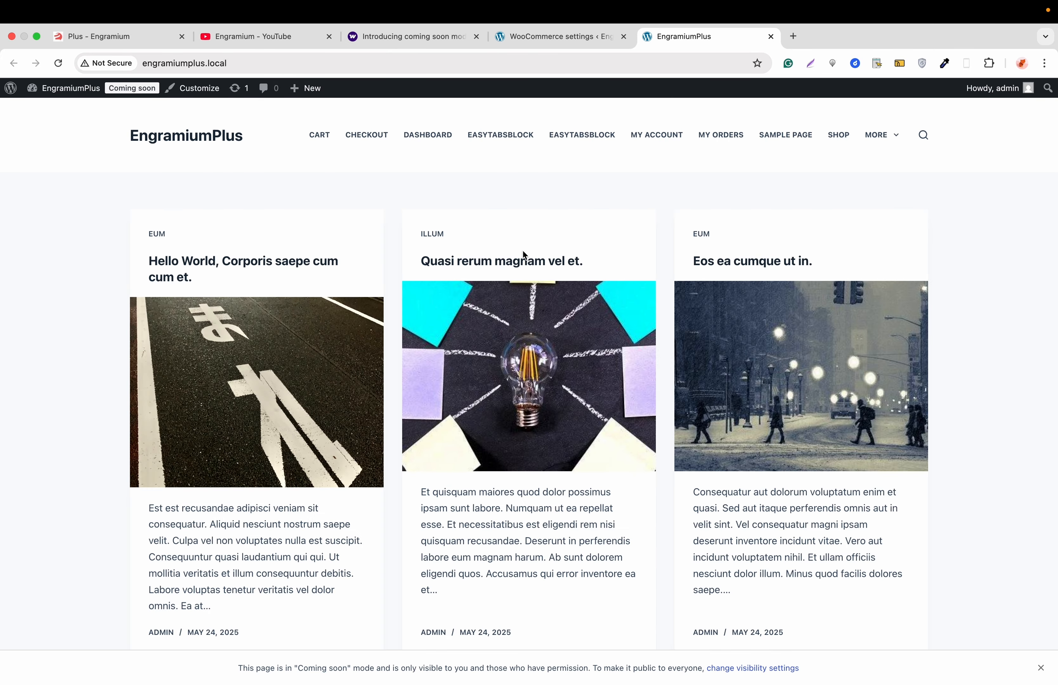
Switch to the Brave browser and reload engramiumplus.local/shop/ to view the shop as a logged-out visitor.
{"action": "left_click", "coordinate": [469, 66]}
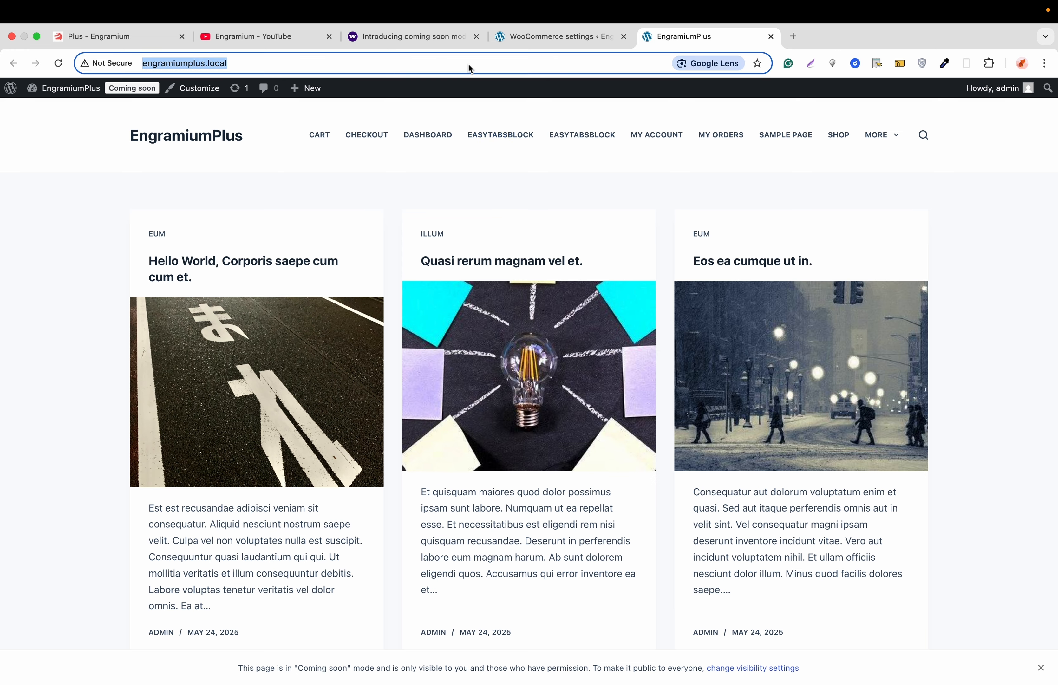
{"action": "key", "text": "super+Tab"}
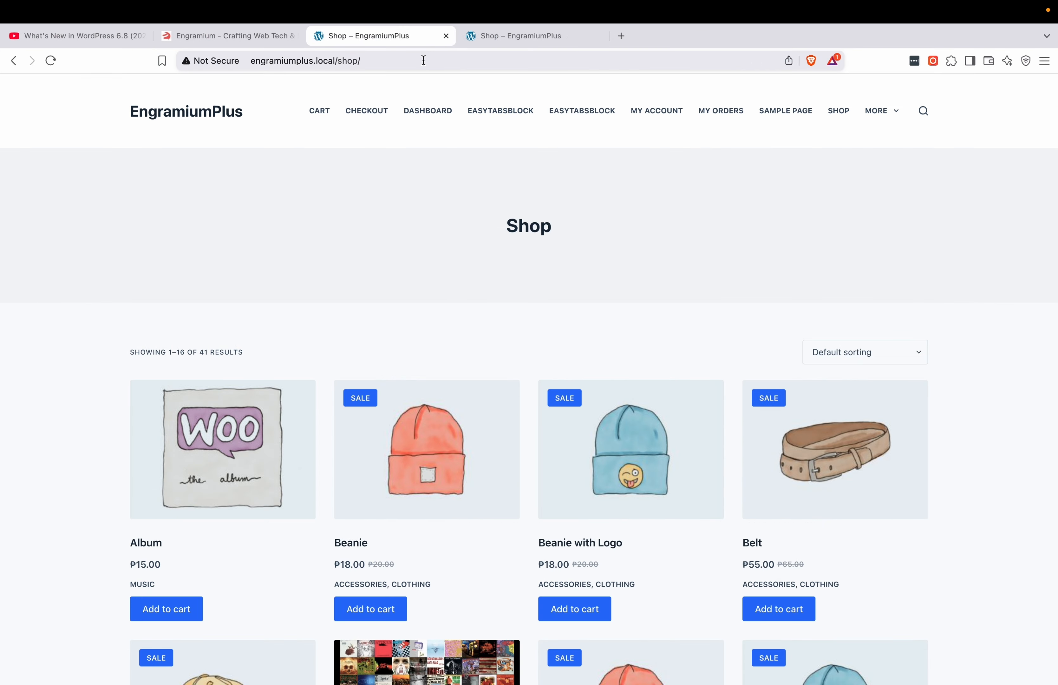
{"action": "left_click", "coordinate": [423, 61]}
{"action": "key", "text": "Return"}
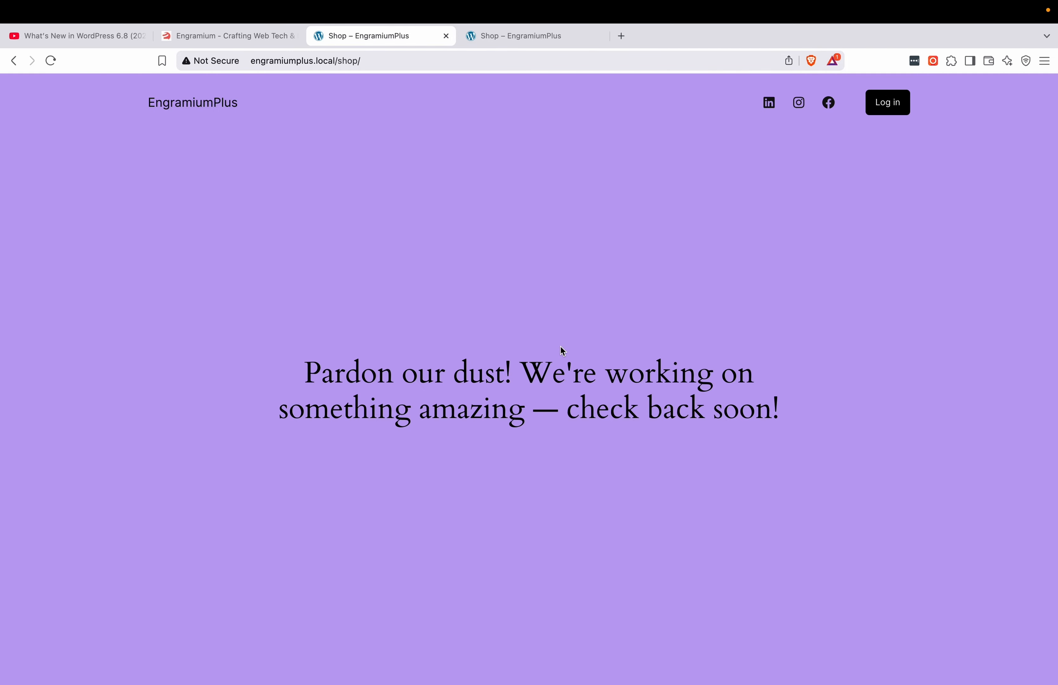
Return to the WooCommerce settings in Chrome, apply coming soon mode to store pages only, enable sharing by private link, and save.
{"action": "key", "text": "super+Tab"}
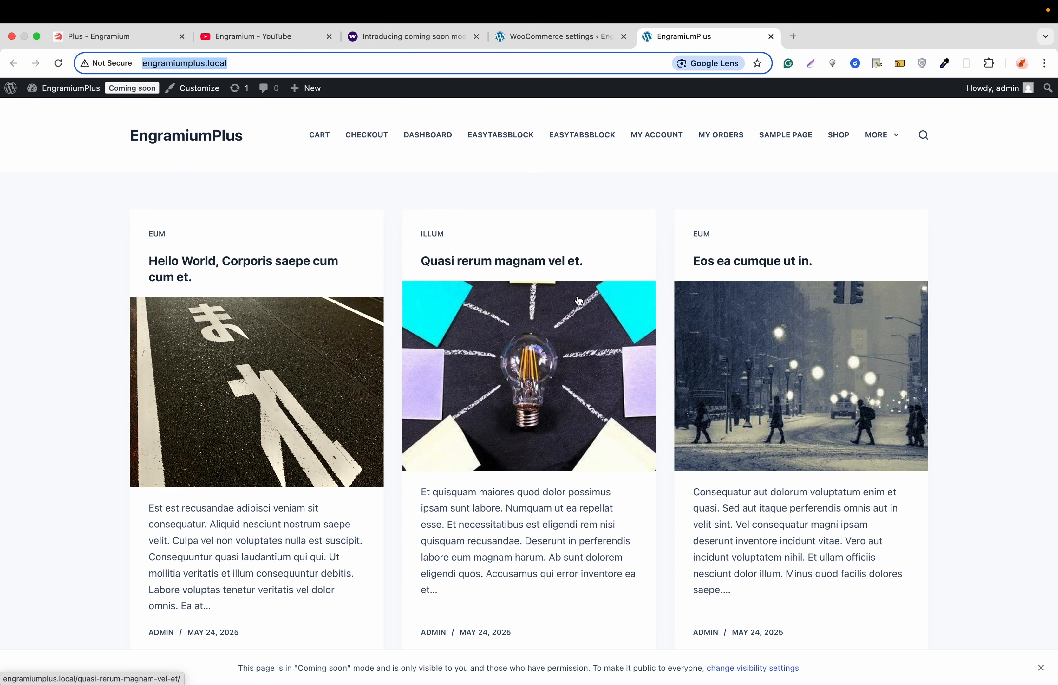
{"action": "left_click", "coordinate": [576, 42]}
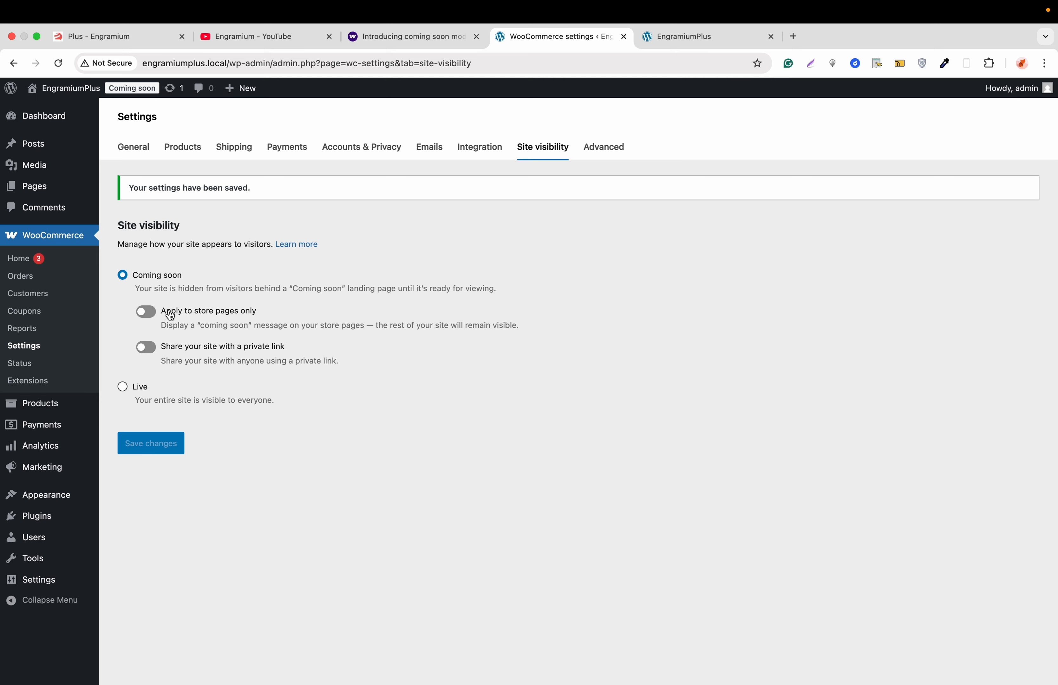
{"action": "left_click", "coordinate": [153, 315]}
{"action": "left_click", "coordinate": [172, 444]}
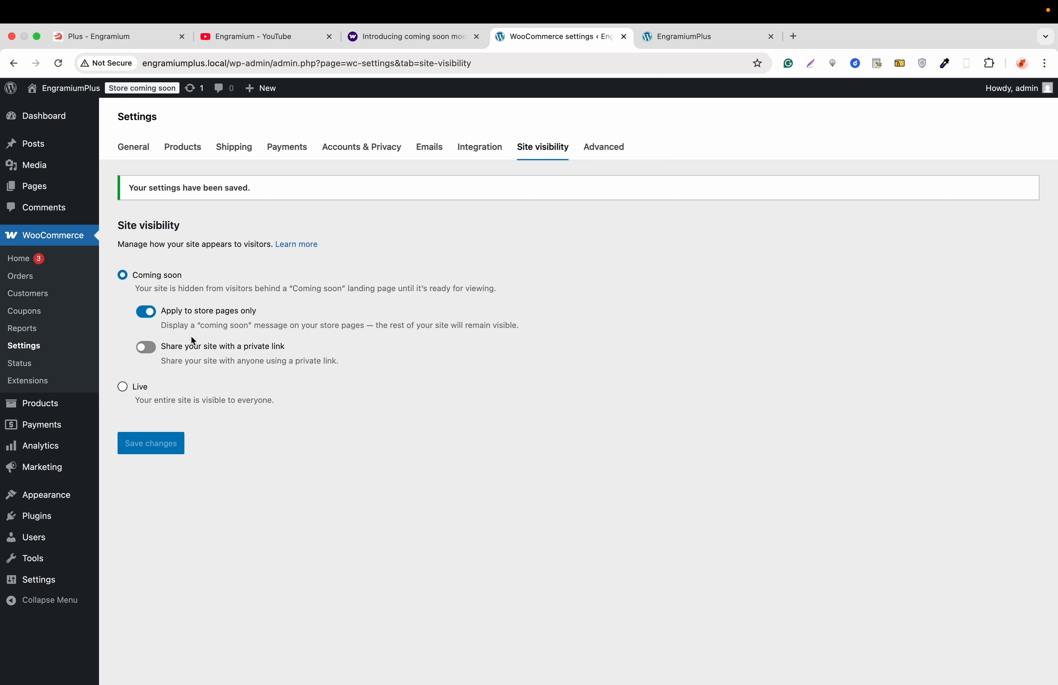
{"action": "left_click", "coordinate": [155, 351]}
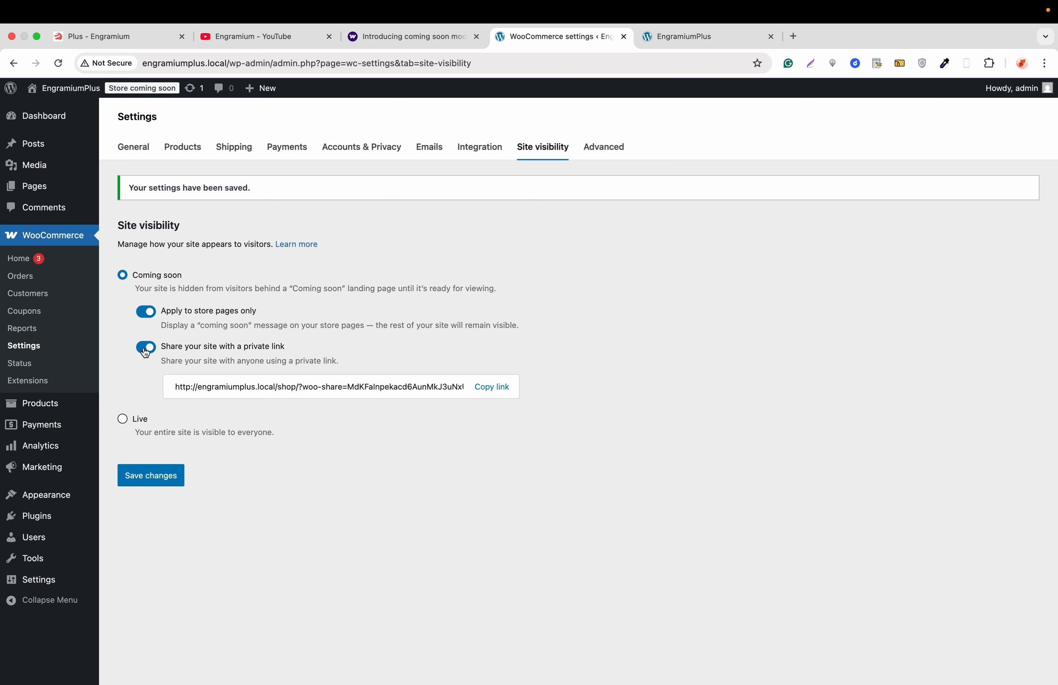
{"action": "left_click", "coordinate": [166, 485]}
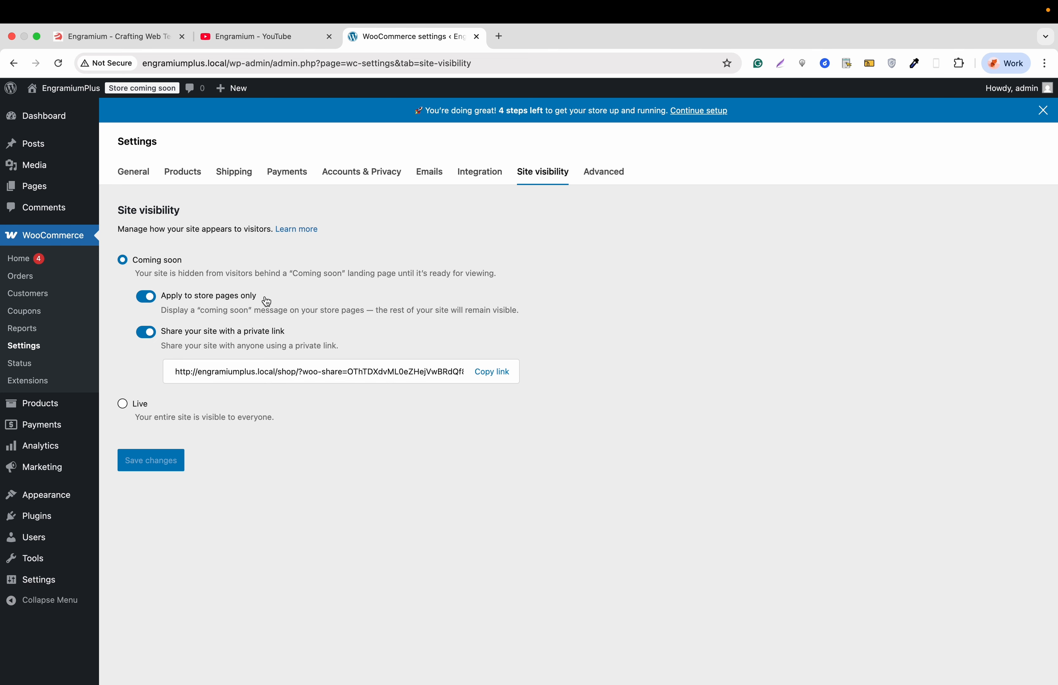
Open the Themes page in a separate tab and activate the Twenty Twenty-Five theme.
{"action": "mouse_move", "coordinate": [71, 495]}
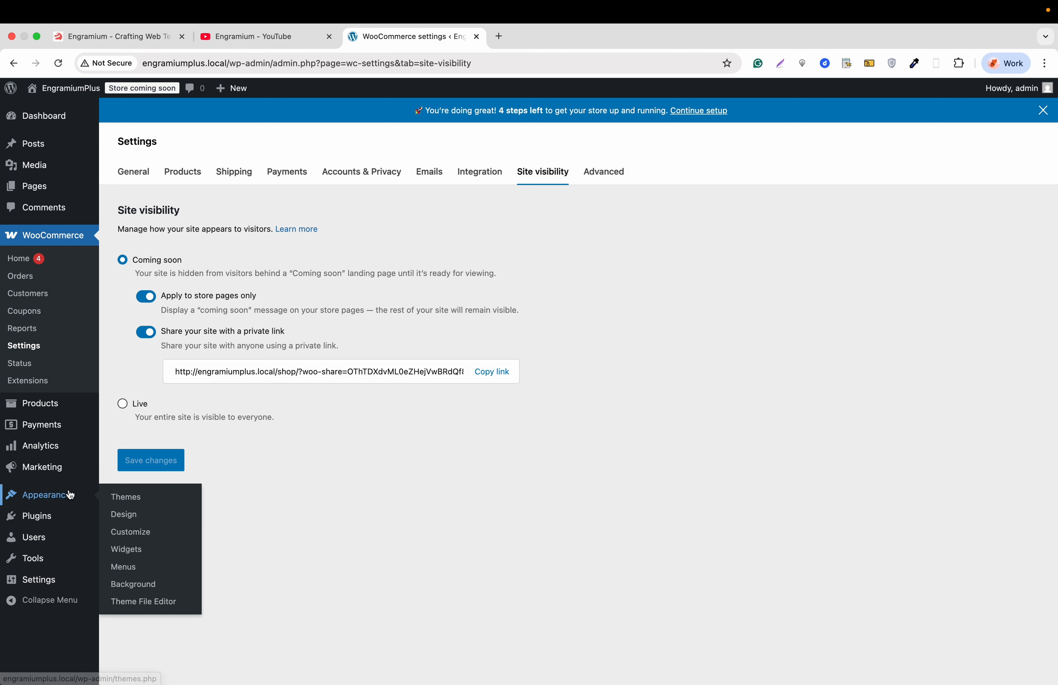
{"action": "right_click", "coordinate": [123, 501]}
{"action": "left_click", "coordinate": [169, 507]}
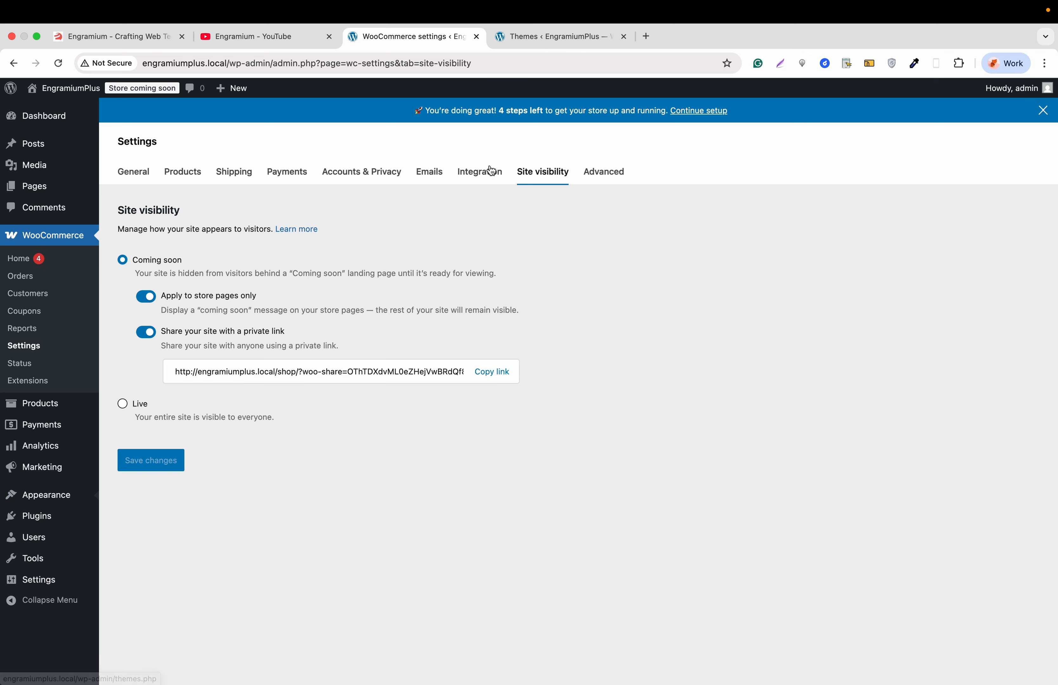
{"action": "left_click", "coordinate": [547, 39]}
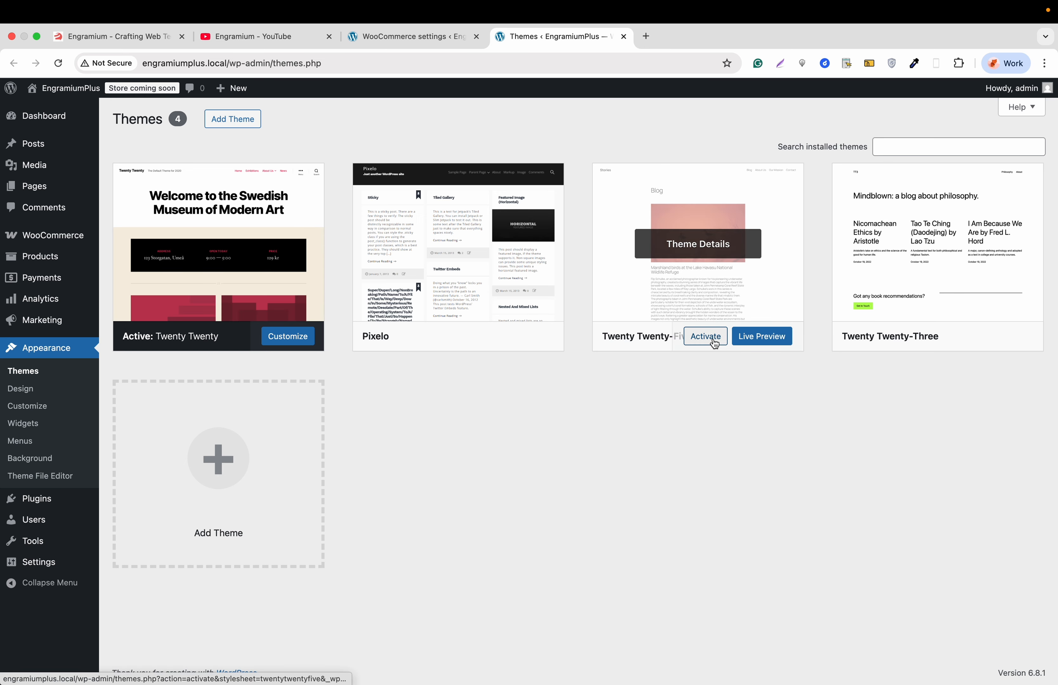
{"action": "left_click", "coordinate": [714, 343]}
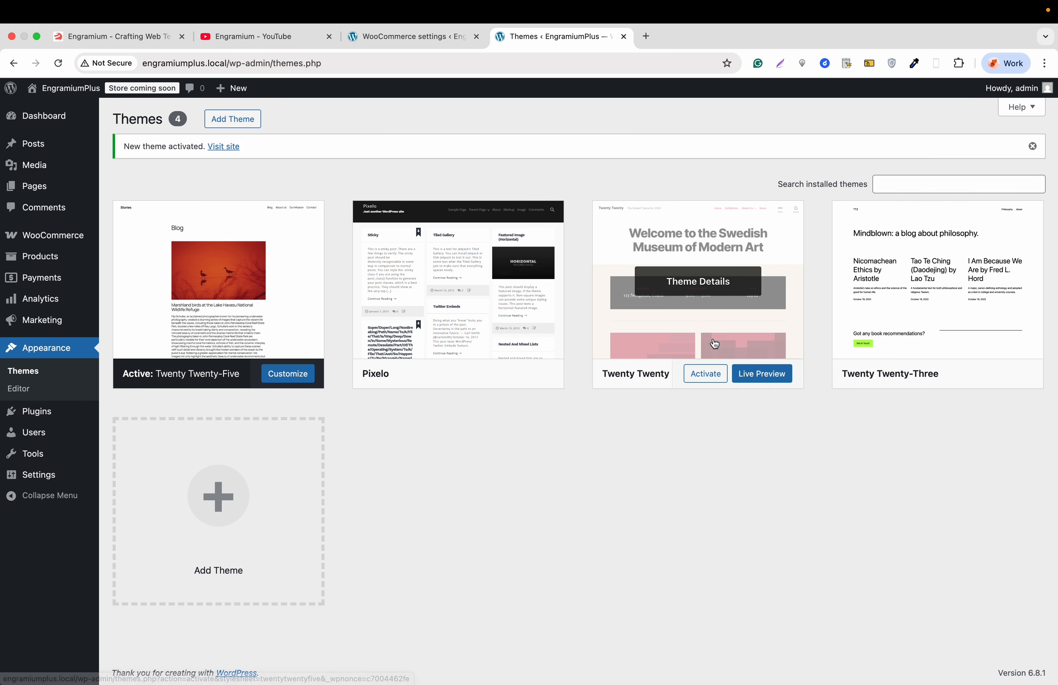
Open the Coming soon template in the editor from the WooCommerce site visibility settings and append "Eitd" to the paragraph below the heading.
{"action": "left_click", "coordinate": [414, 41]}
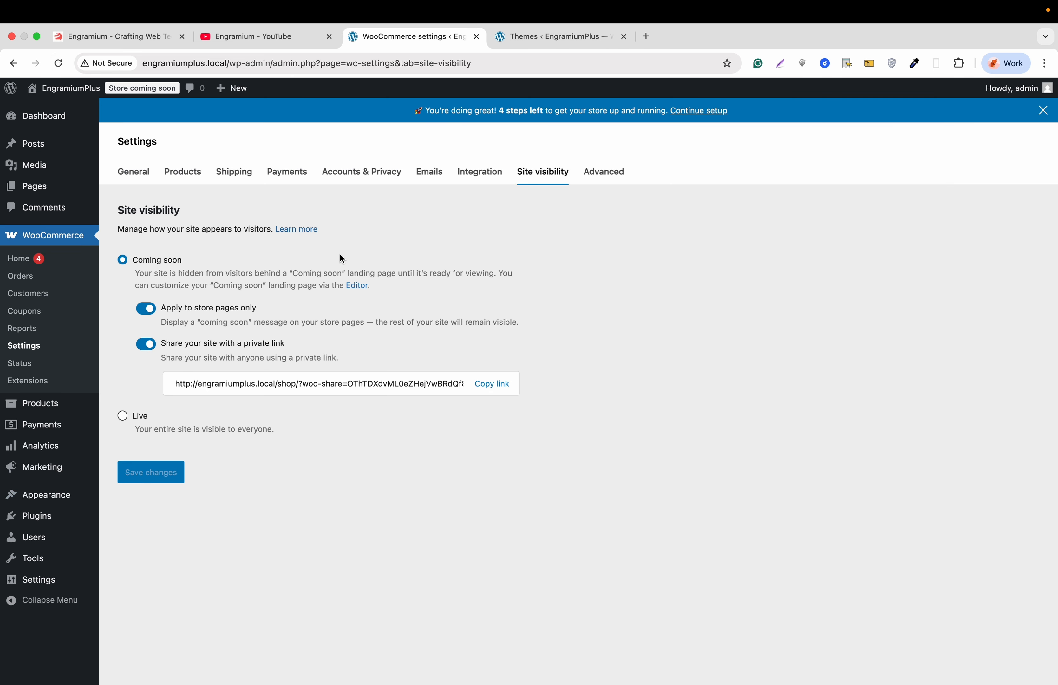
{"action": "left_click", "coordinate": [354, 287]}
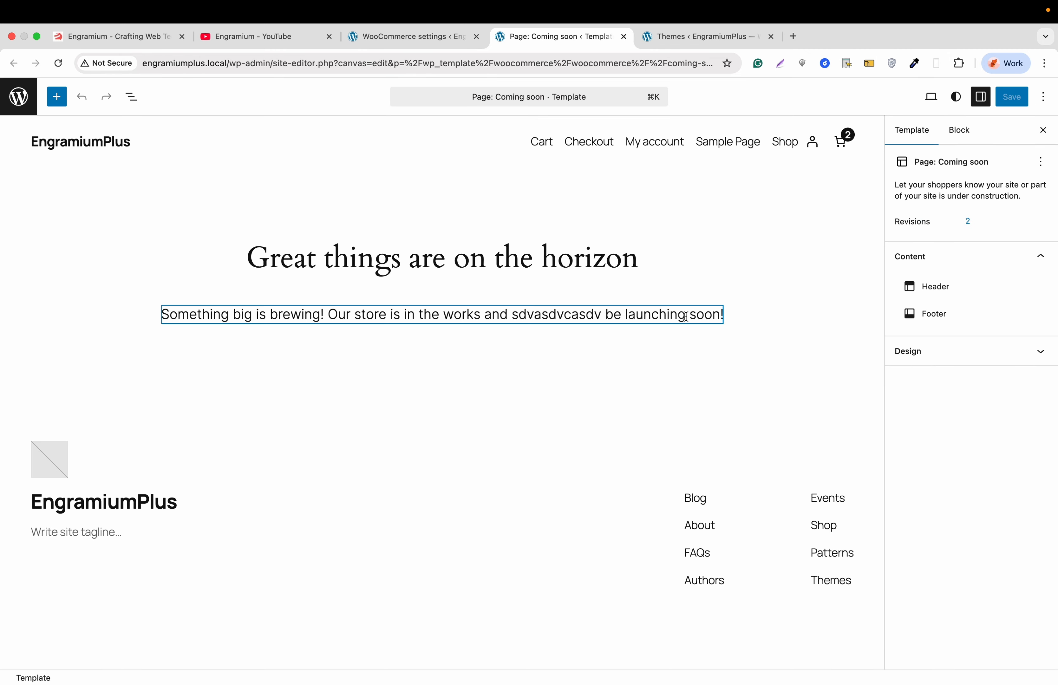
{"action": "left_click", "coordinate": [688, 316]}
{"action": "key", "text": "Right"}
{"action": "key", "text": "Right"}
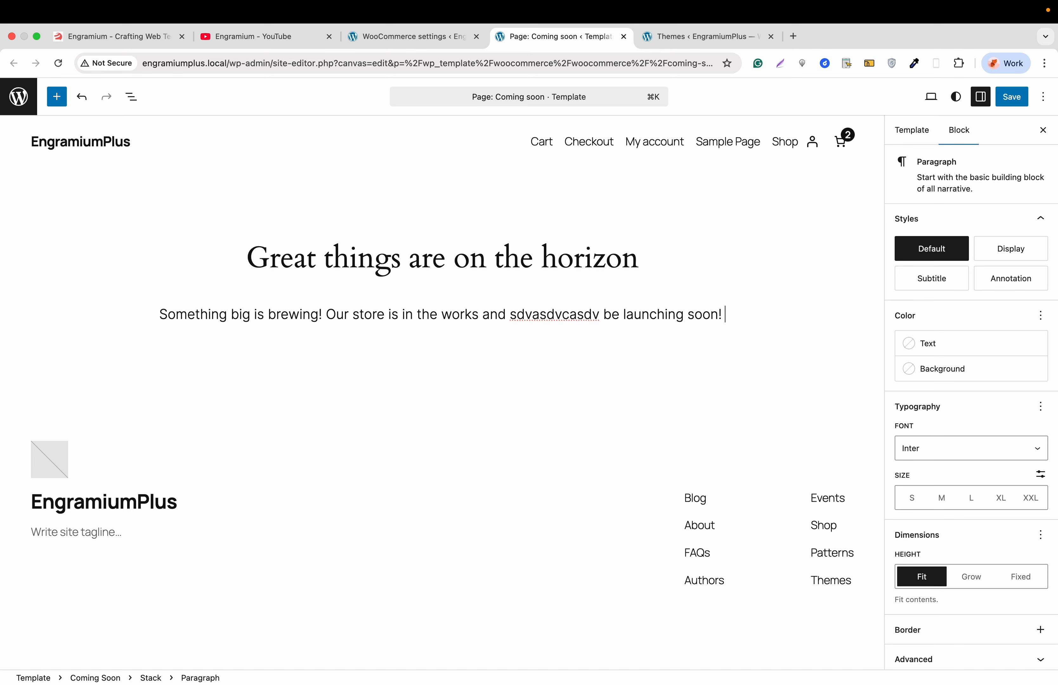
{"action": "type", "text": "E"}
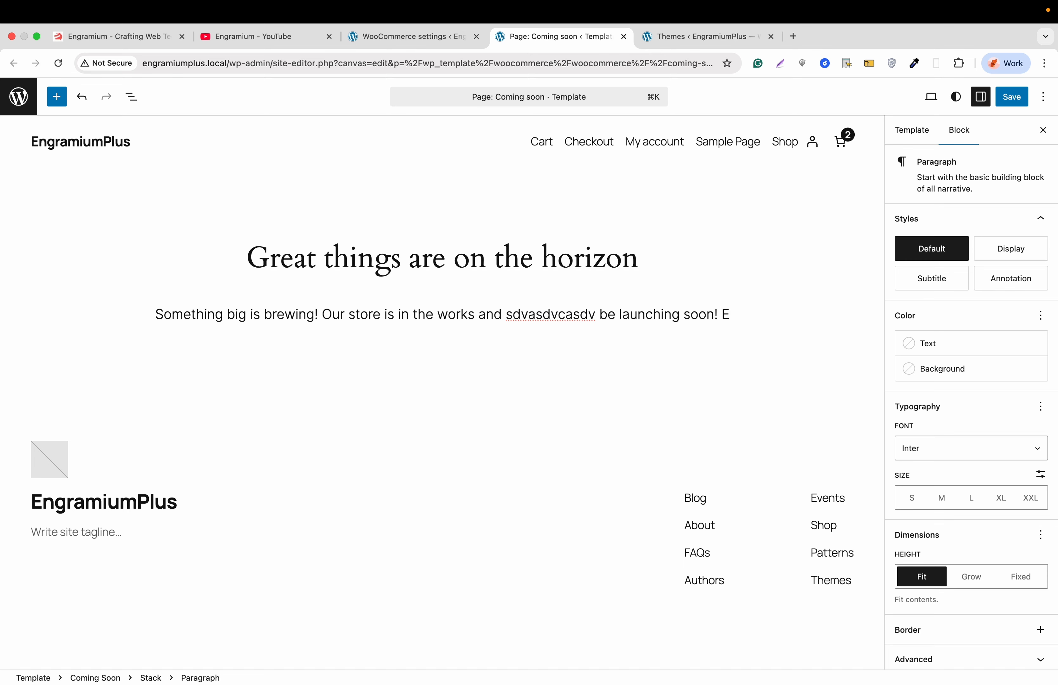
{"action": "type", "text": "itd"}
Add an image block below the paragraph with the COMING SOON picture images.jpeg from the media library, and save the template.
{"action": "key", "text": "Return"}
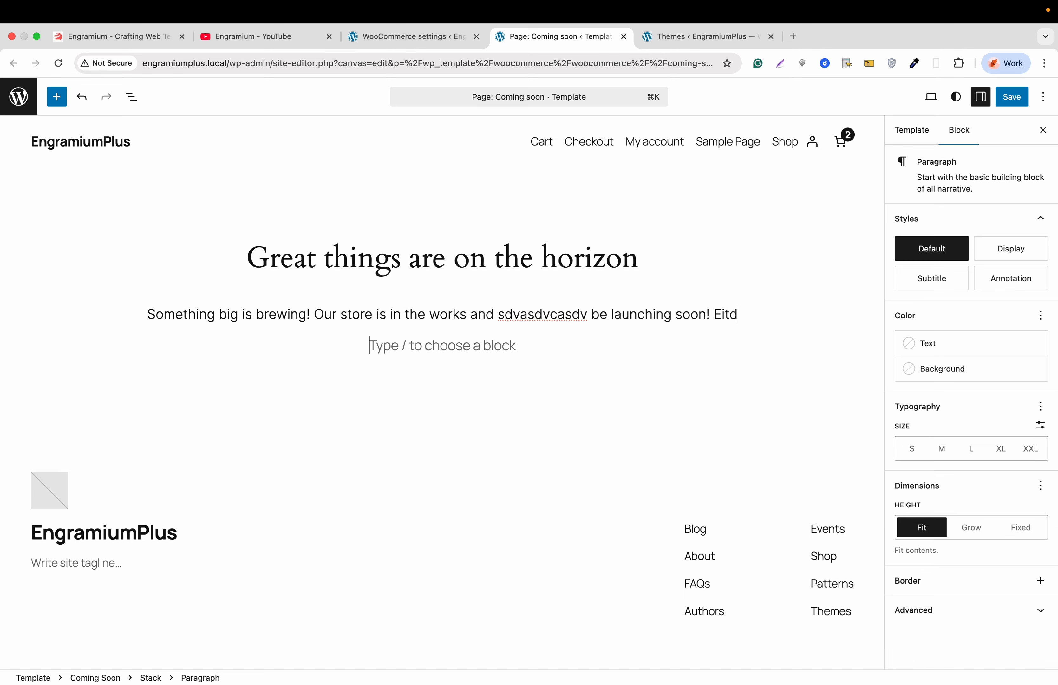
{"action": "type", "text": "/i"}
{"action": "key", "text": "Return"}
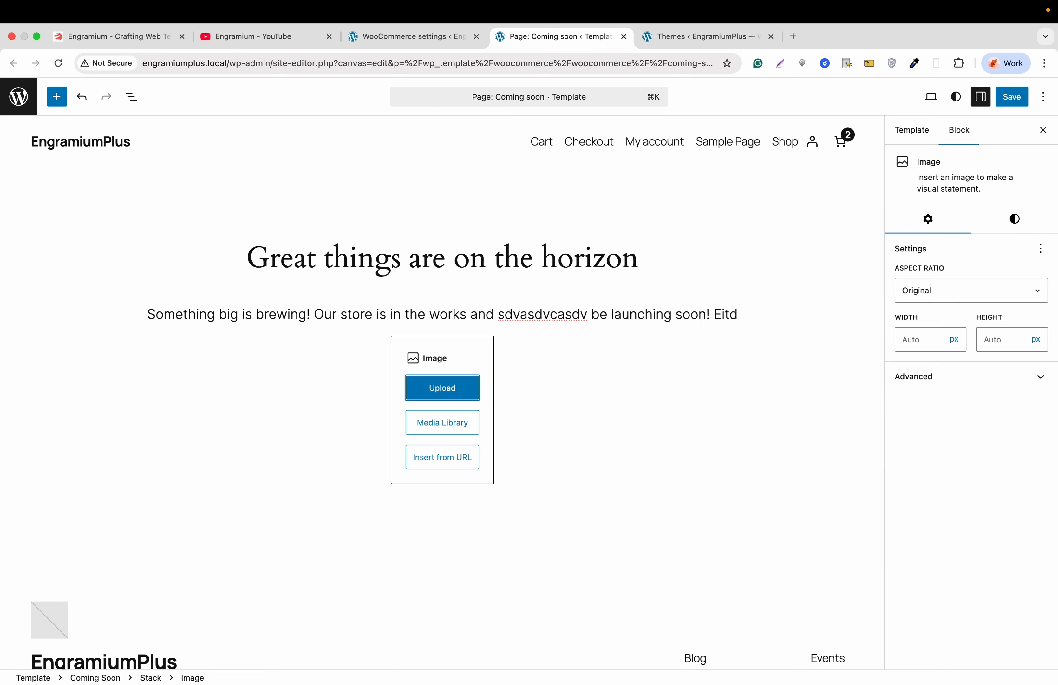
{"action": "left_click", "coordinate": [462, 425]}
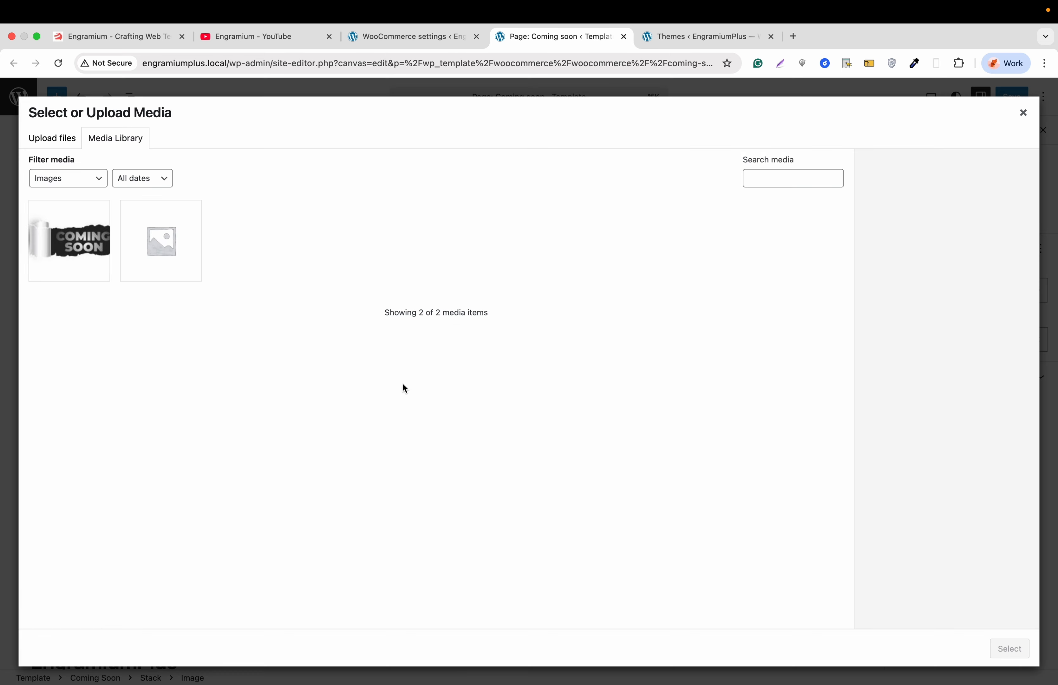
{"action": "left_click", "coordinate": [87, 271]}
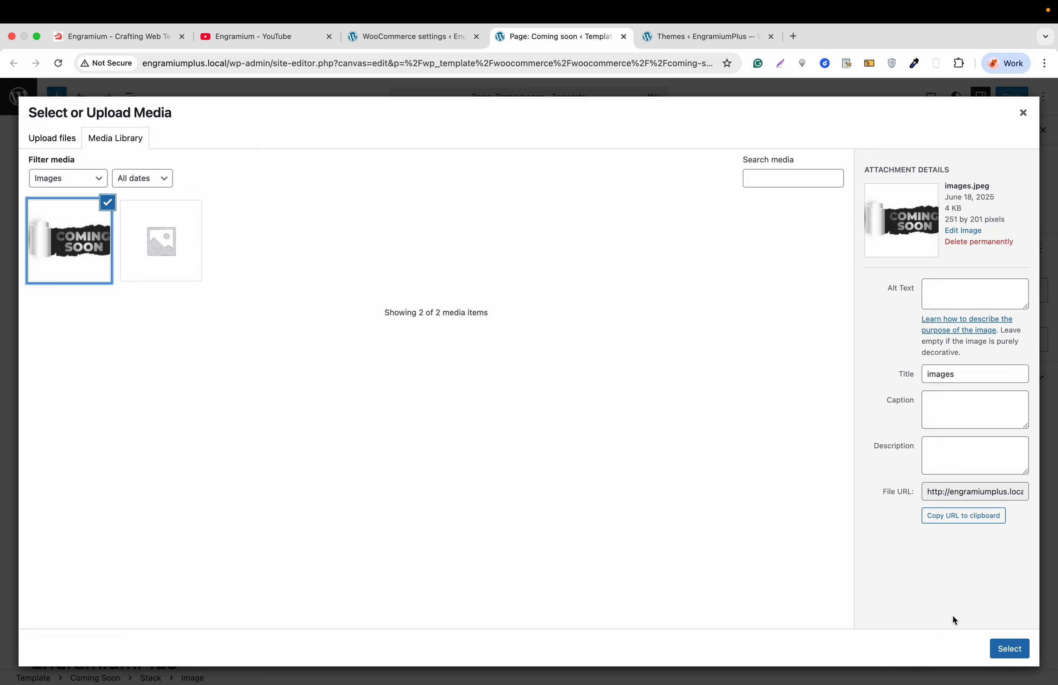
{"action": "left_click", "coordinate": [1009, 649]}
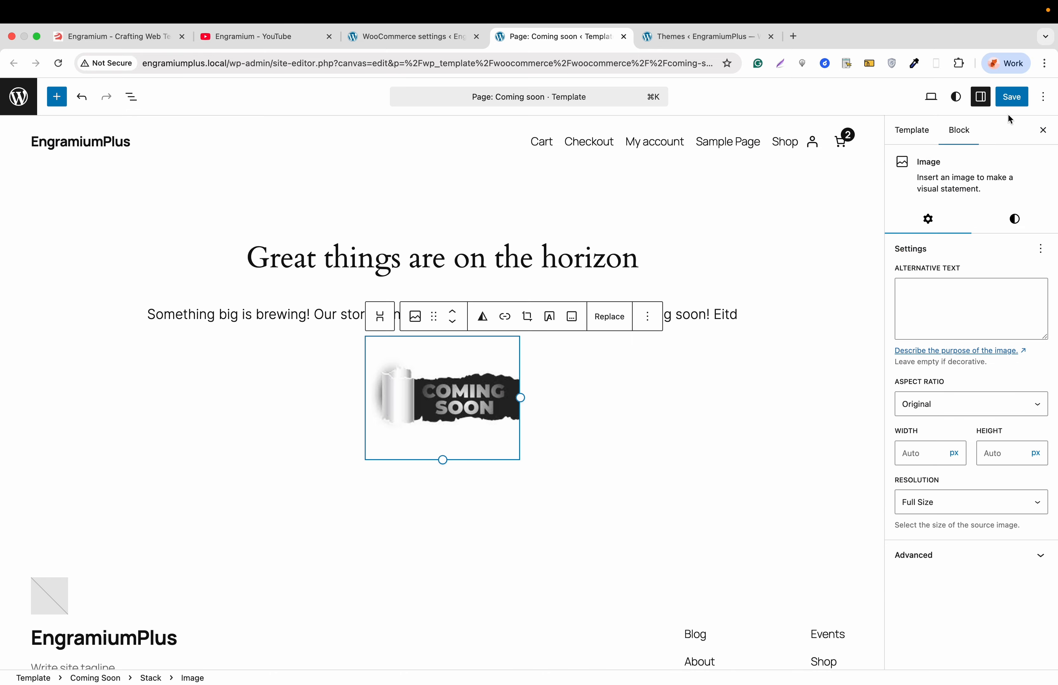
{"action": "left_click", "coordinate": [1014, 102]}
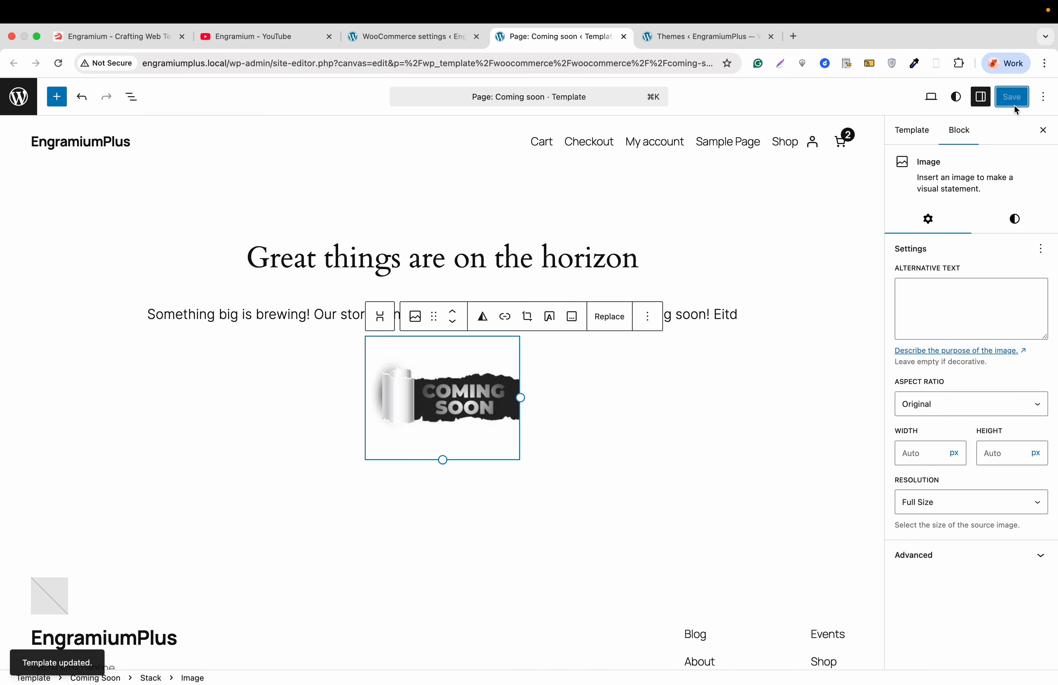
Return to the WooCommerce site visibility settings, disable sharing the site with a private link, and save the changes.
{"action": "left_click", "coordinate": [444, 44]}
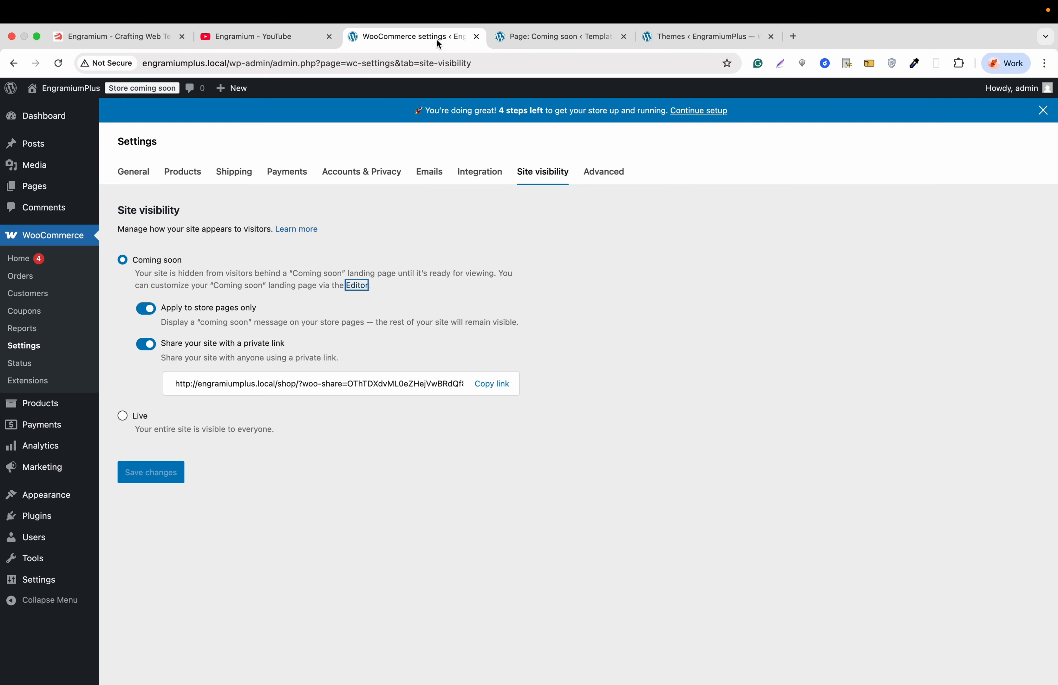
{"action": "left_click", "coordinate": [146, 344]}
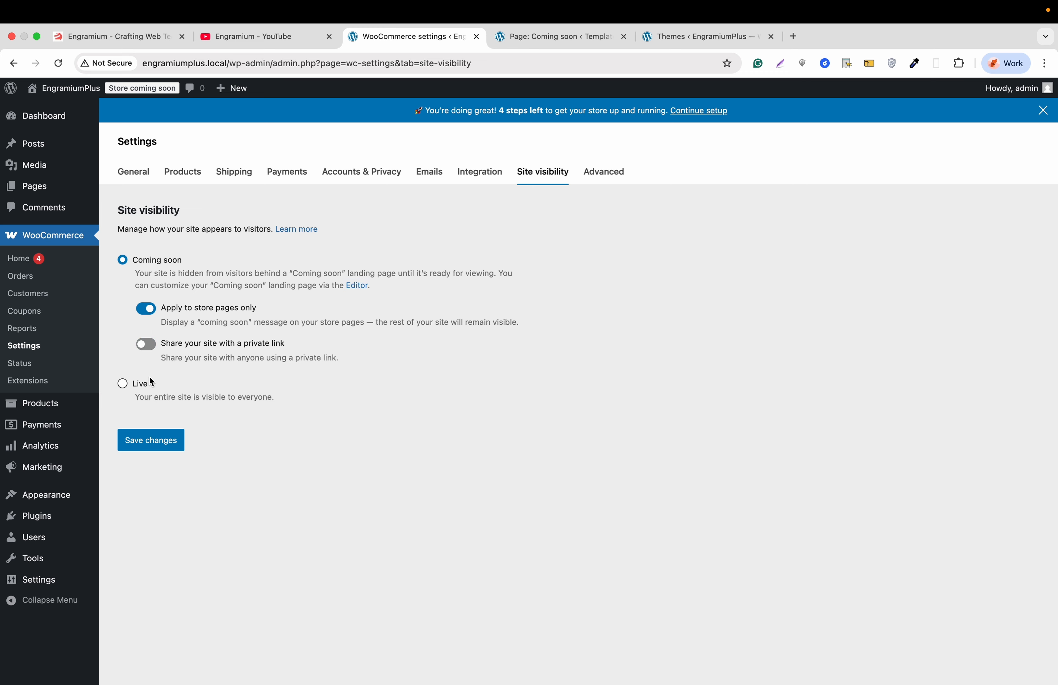
{"action": "left_click", "coordinate": [151, 441]}
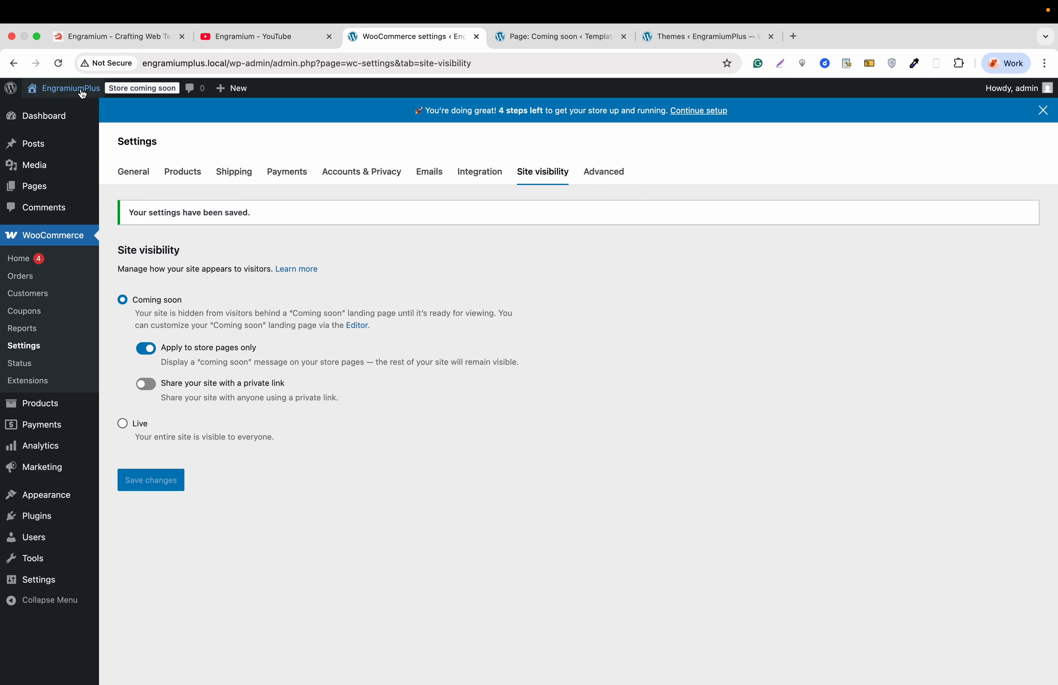
Open the EngramiumPlus front end in a new tab and view its home page as the logged-in administrator.
{"action": "mouse_move", "coordinate": [83, 94]}
{"action": "right_click", "coordinate": [48, 112]}
{"action": "left_click", "coordinate": [64, 117]}
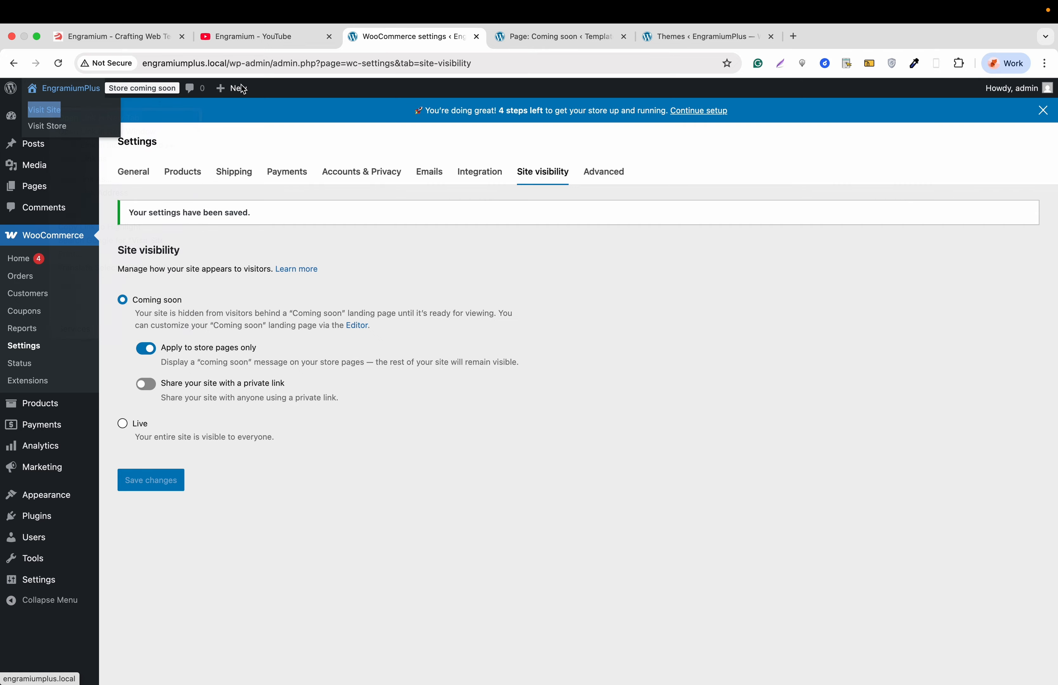
{"action": "left_click", "coordinate": [663, 41]}
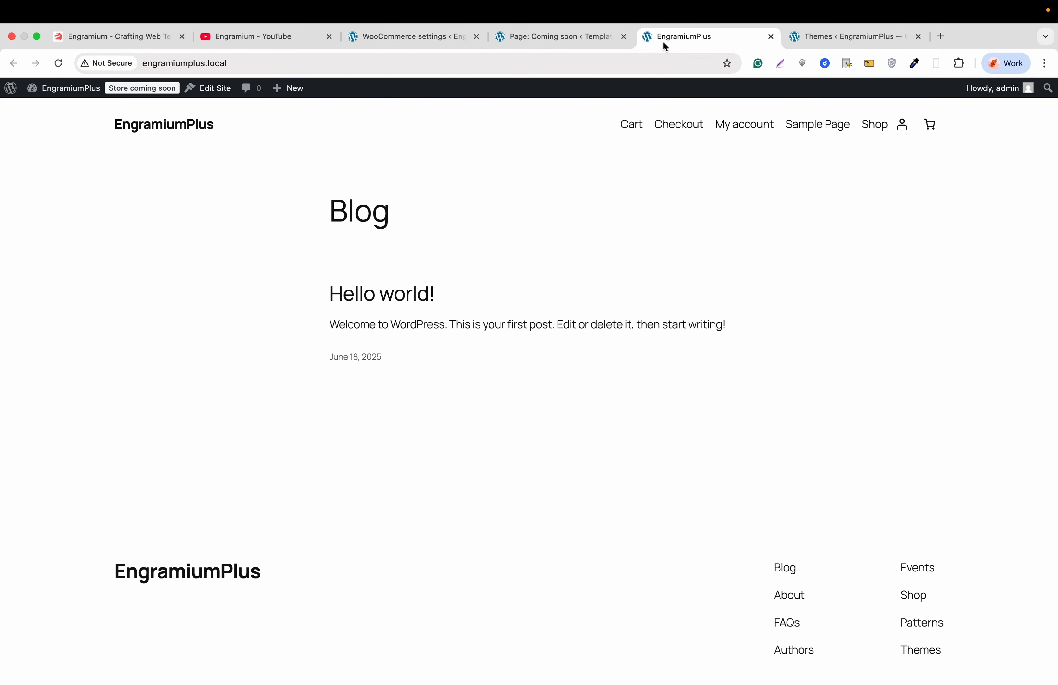
{"action": "left_click", "coordinate": [584, 72]}
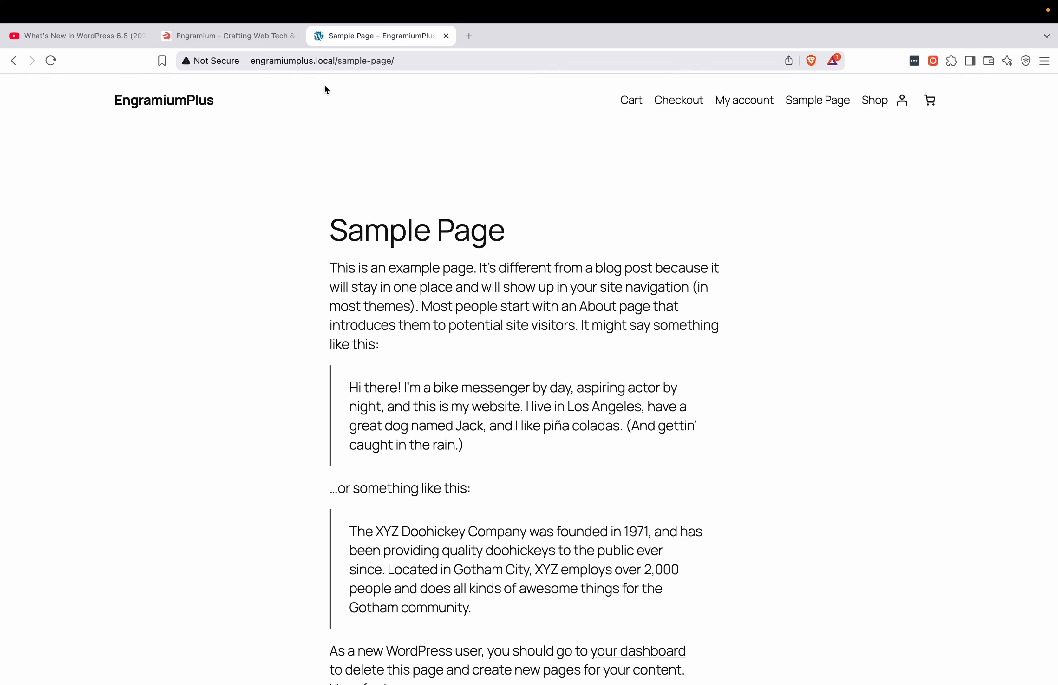
Switch to the Brave browser and view the engramiumplus.local home page, the Sample Page and the Shop page as a logged-out visitor.
{"action": "left_click", "coordinate": [334, 64]}
{"action": "type", "text": "e"}
{"action": "key", "text": "Return"}
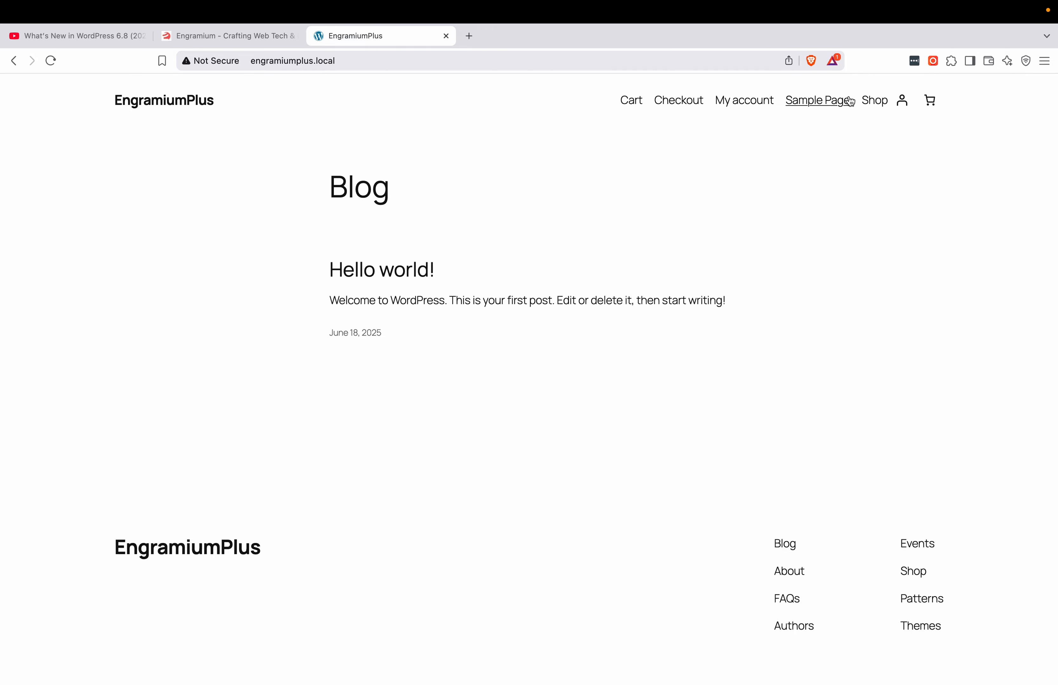
{"action": "left_click", "coordinate": [833, 103]}
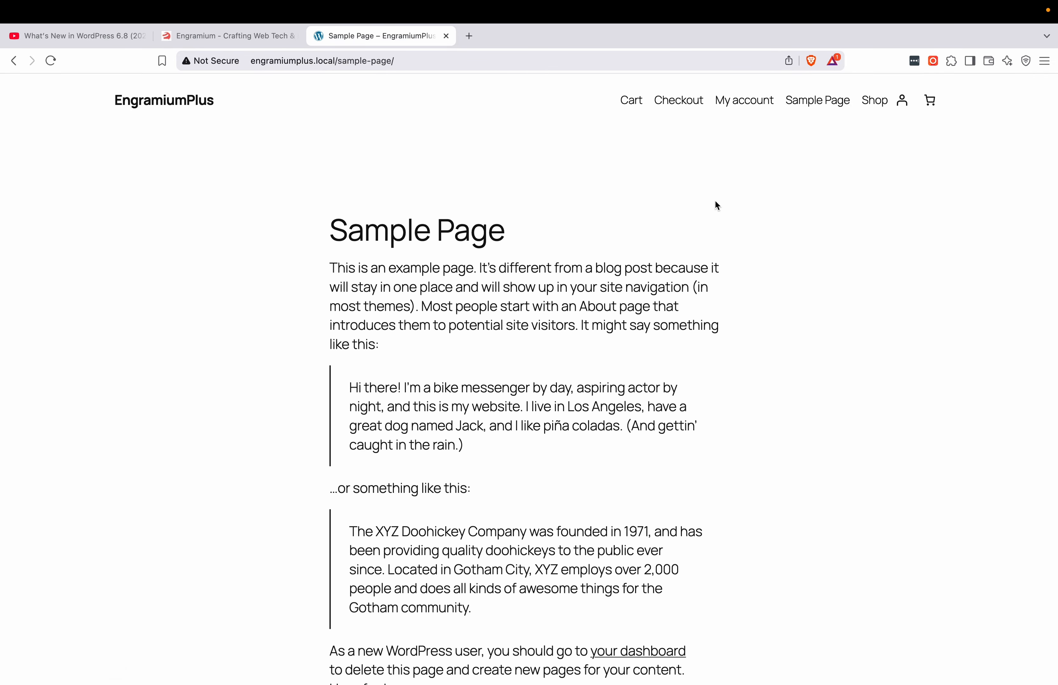
{"action": "left_click", "coordinate": [873, 102]}
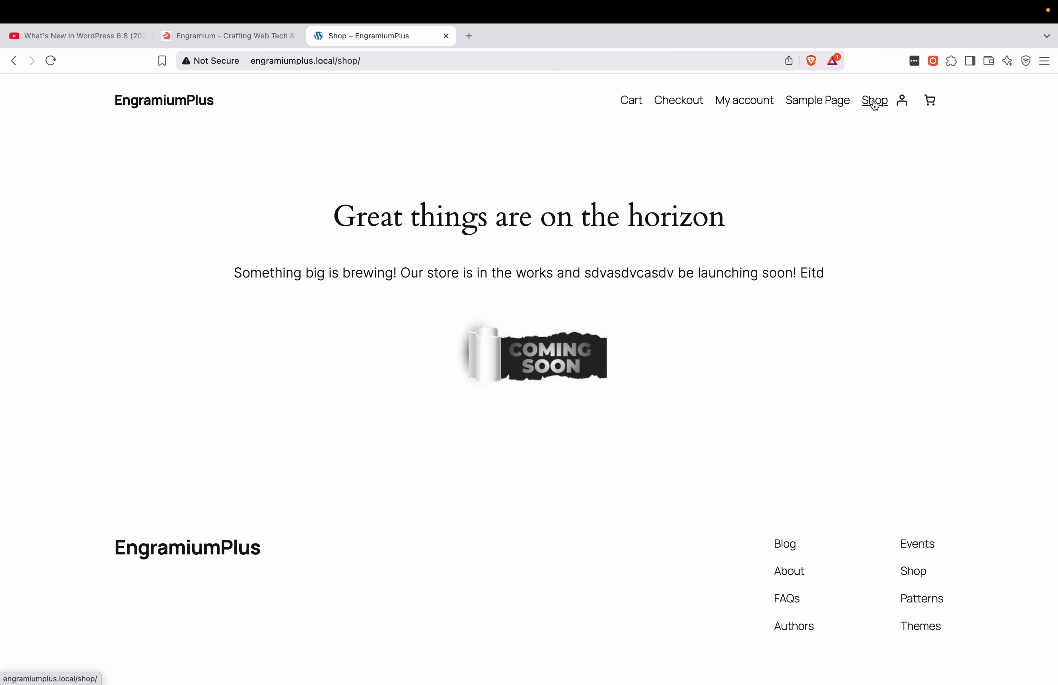